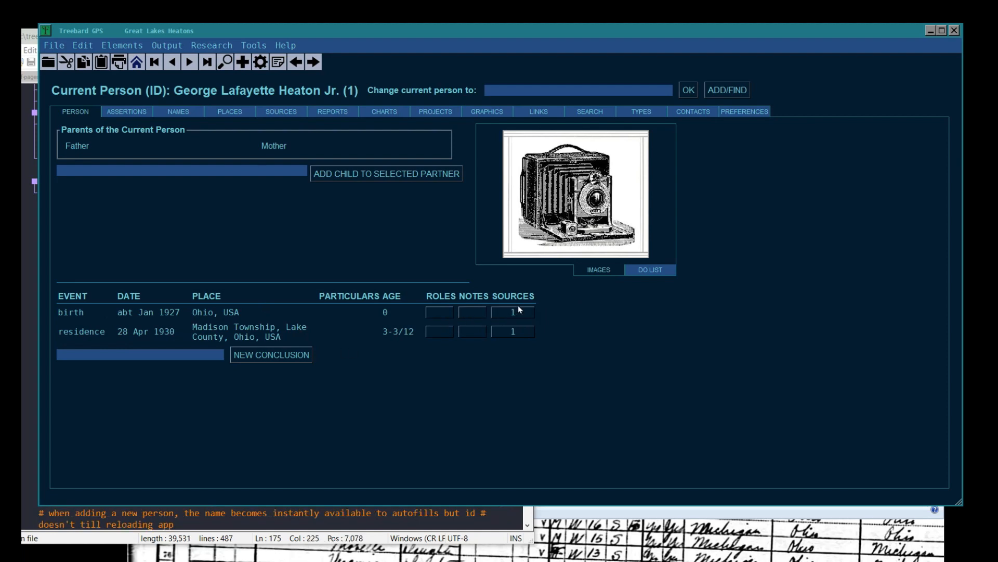
Examine the name assertions linked to the birth event's source for the current person.
{"action": "left_click", "coordinate": [512, 312]}
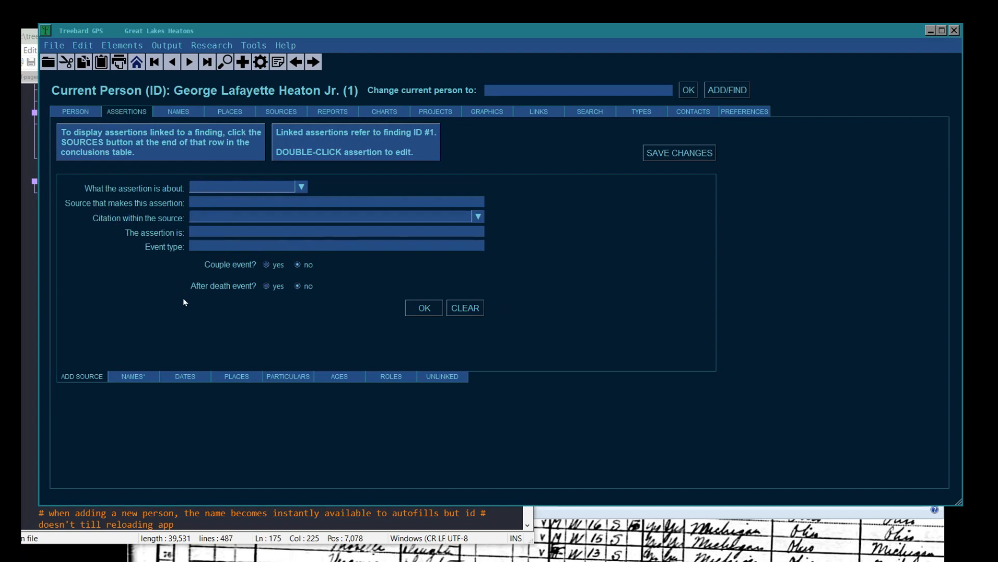
{"action": "left_click", "coordinate": [76, 112]}
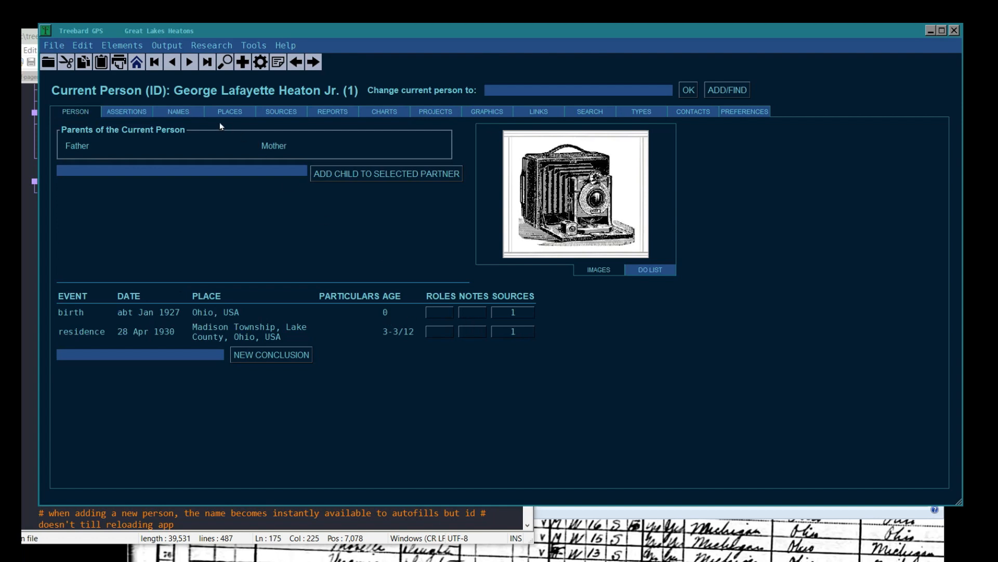
{"action": "left_click", "coordinate": [126, 112]}
{"action": "left_click", "coordinate": [138, 379]}
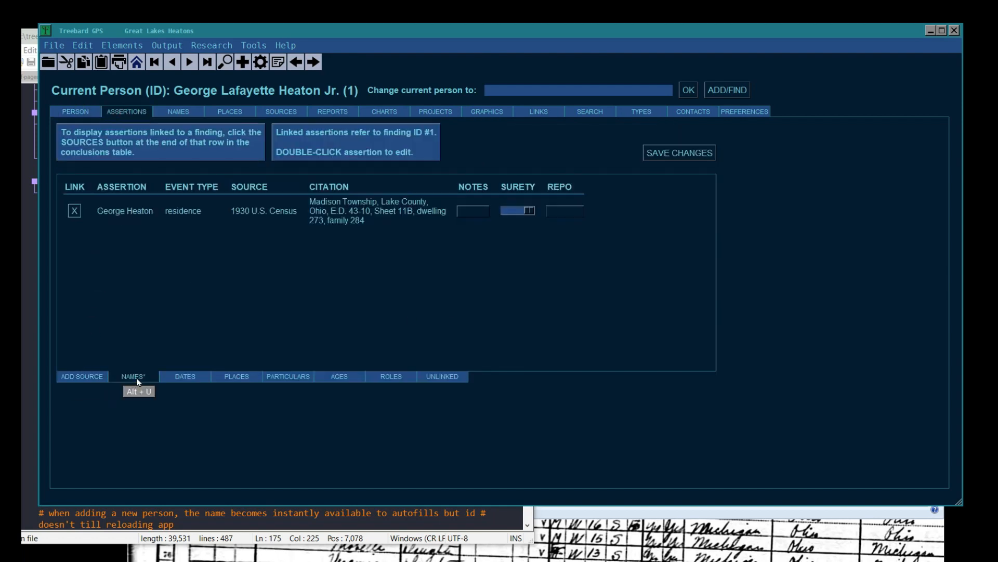
{"action": "left_click", "coordinate": [74, 211]}
{"action": "left_click", "coordinate": [75, 211]}
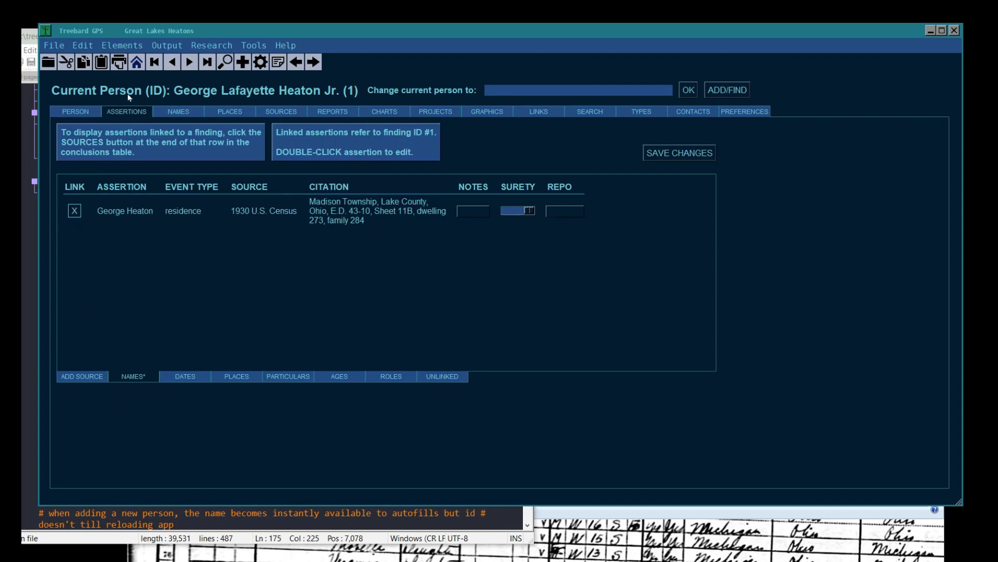
Compare the general sources page with the birth event's assertions form, and return to the person overview.
{"action": "left_click", "coordinate": [78, 112]}
{"action": "left_click", "coordinate": [283, 113]}
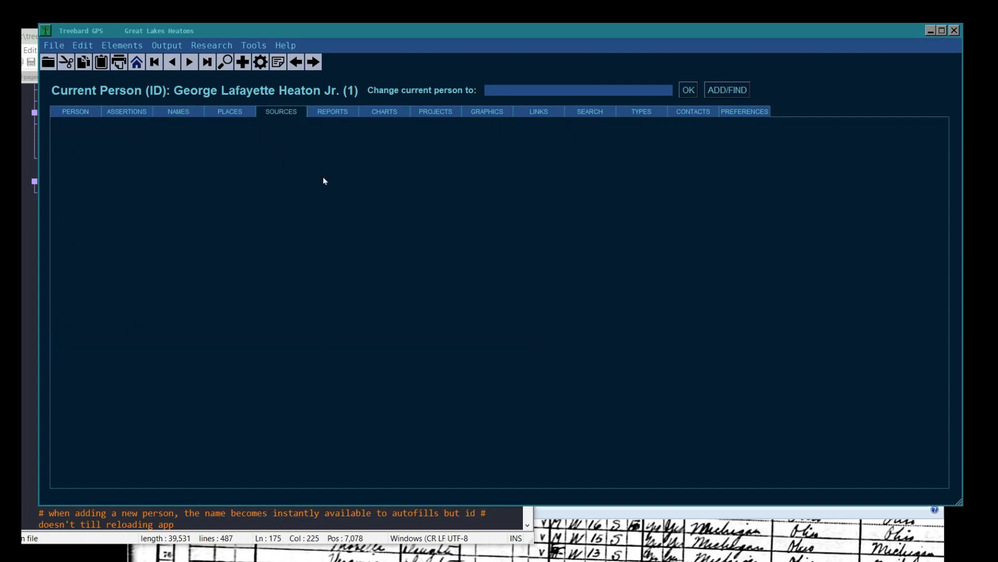
{"action": "left_click", "coordinate": [67, 113]}
{"action": "left_click", "coordinate": [512, 315]}
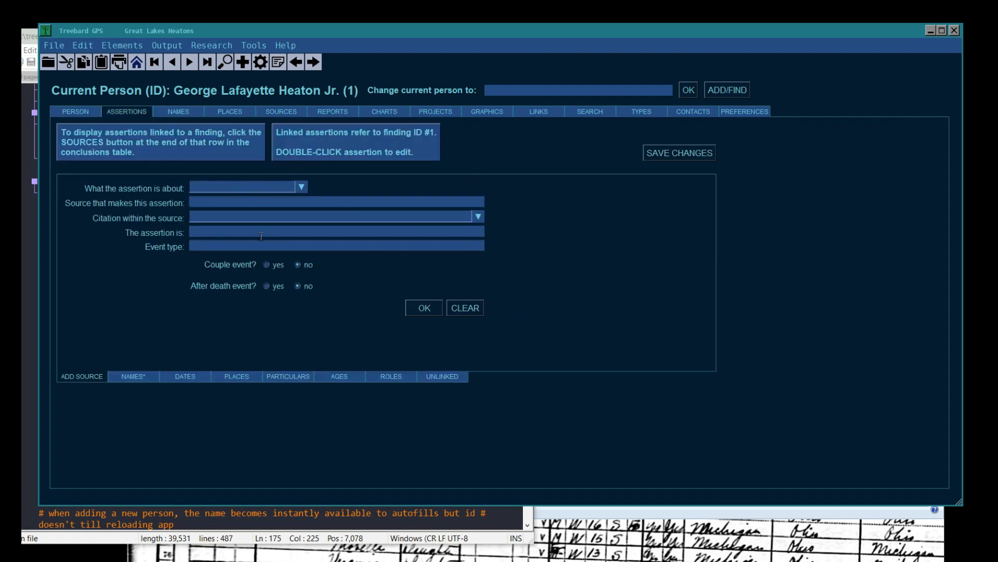
{"action": "left_click", "coordinate": [286, 113]}
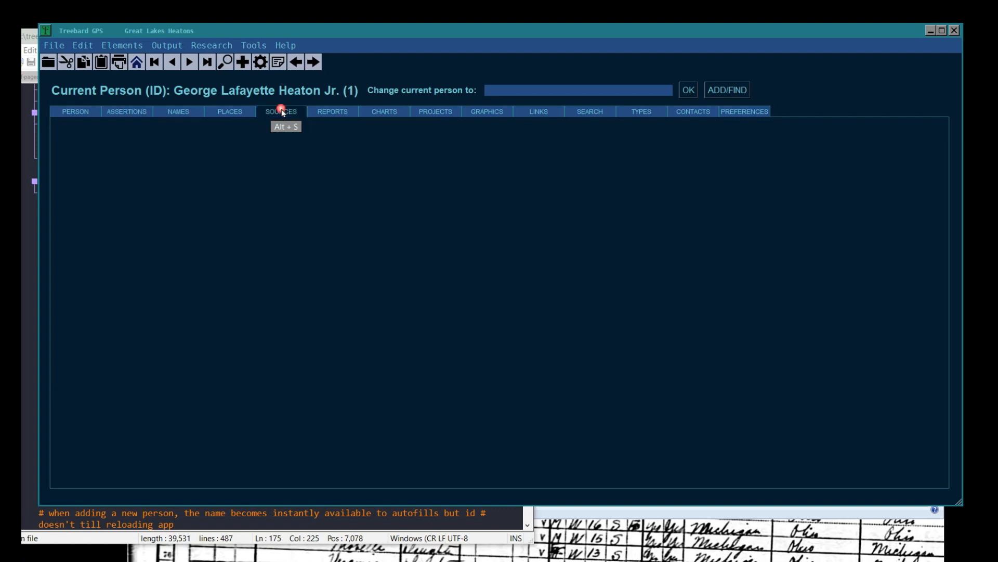
{"action": "left_click", "coordinate": [76, 111]}
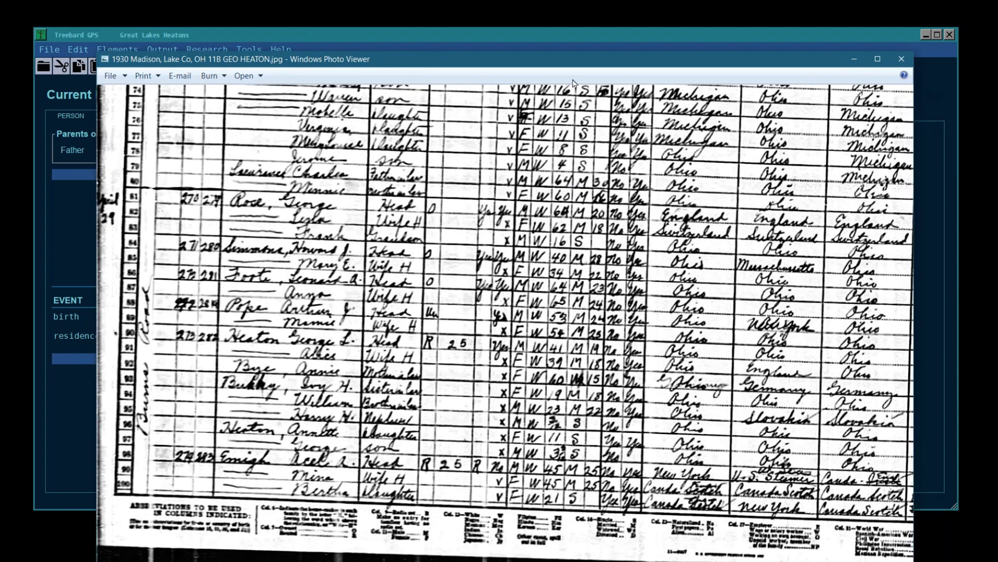
Look over the current person's name-change form and the assertions form, and return to the empty father field.
{"action": "left_click", "coordinate": [98, 147]}
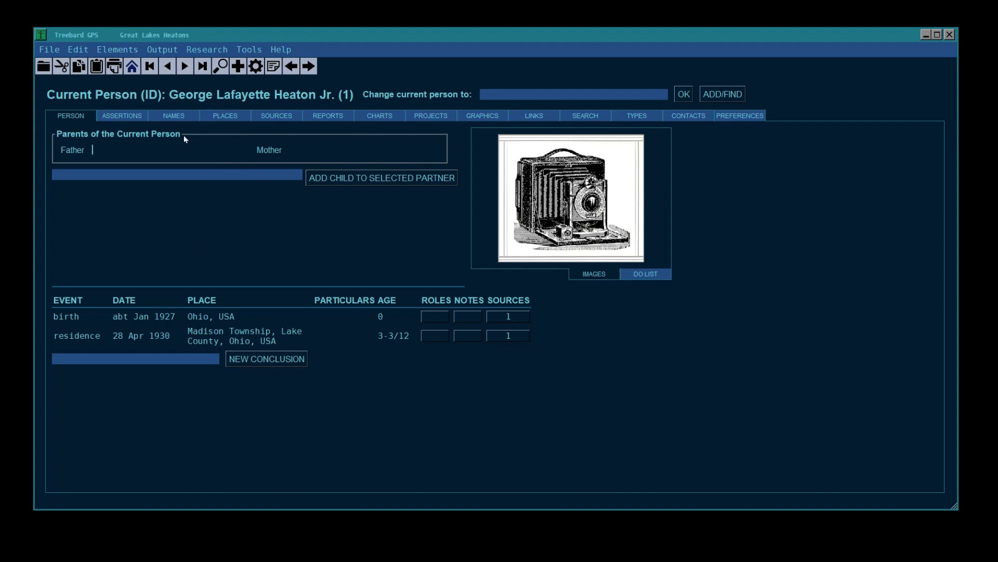
{"action": "left_click", "coordinate": [179, 117]}
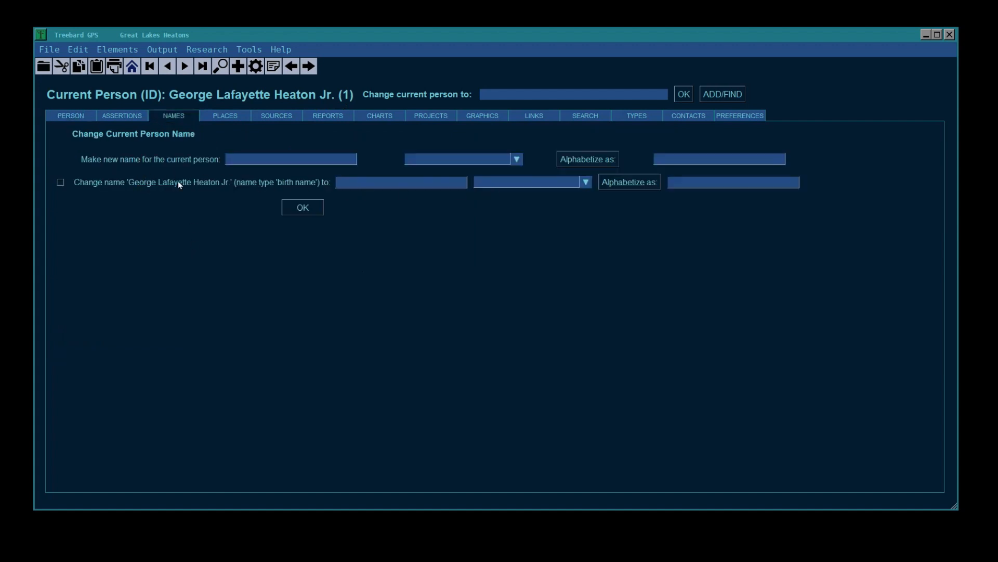
{"action": "left_click", "coordinate": [120, 117]}
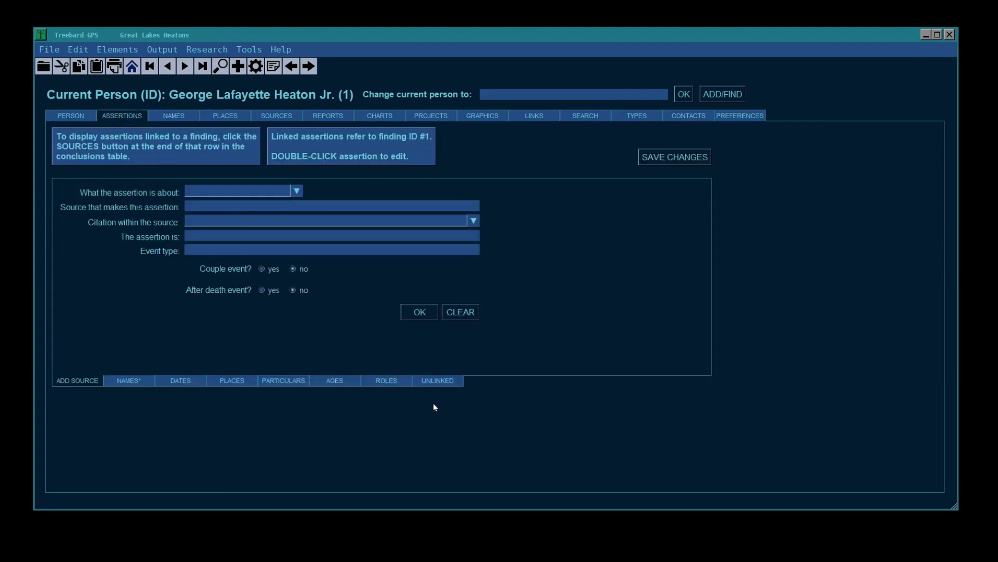
{"action": "left_click", "coordinate": [73, 115]}
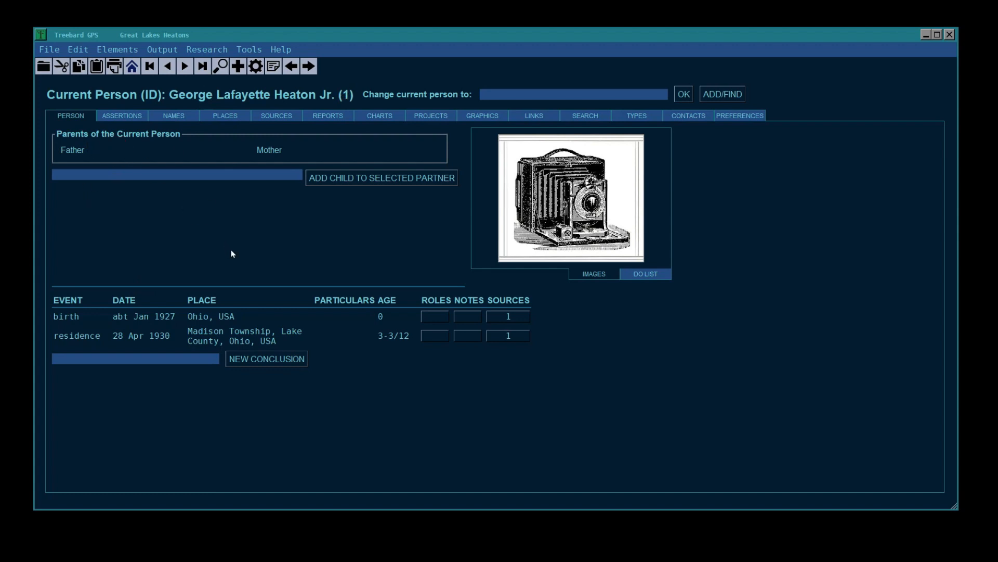
Add the current person's father as a new person by full name, with gender male and an auto-sorted name.
{"action": "type", "text": "Geo"}
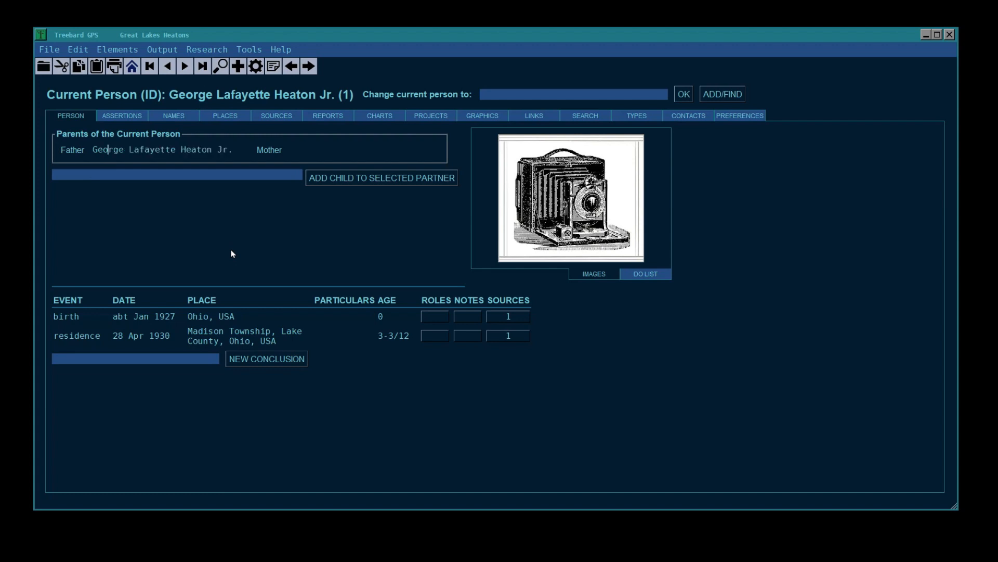
{"action": "type", "text": "rge L."}
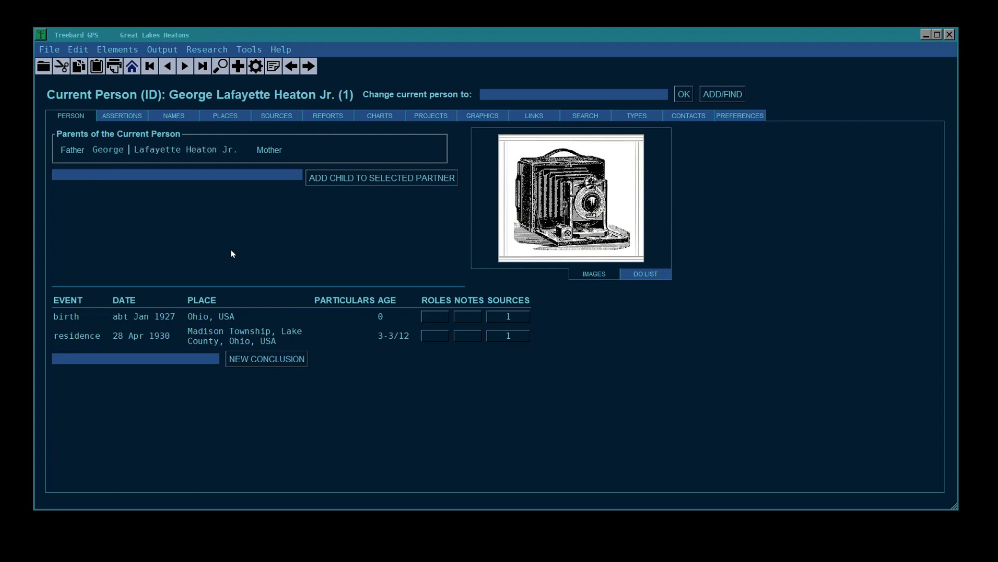
{"action": "type", "text": " Heaton"}
{"action": "key", "text": "Tab"}
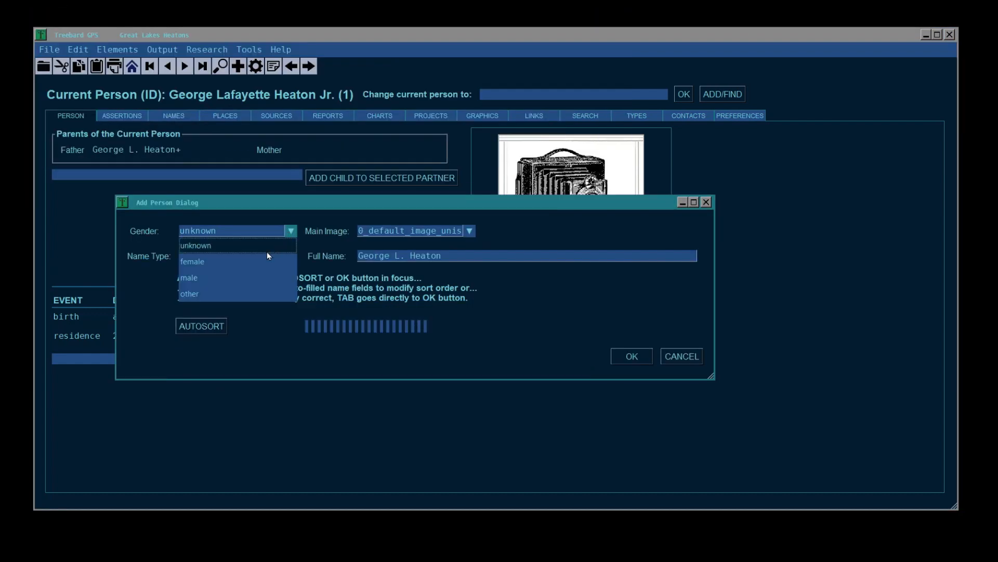
{"action": "left_click", "coordinate": [250, 278]}
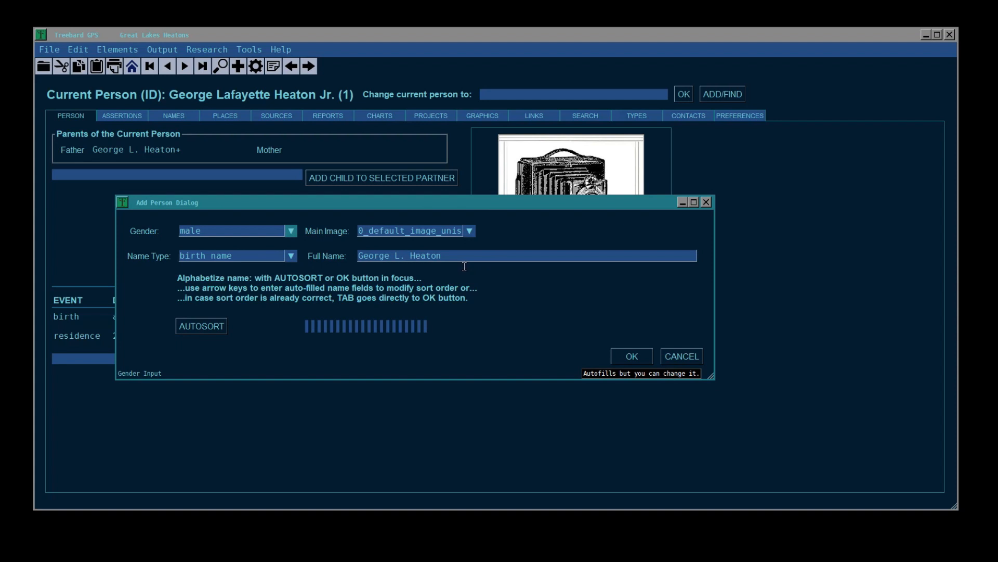
{"action": "left_click", "coordinate": [202, 326]}
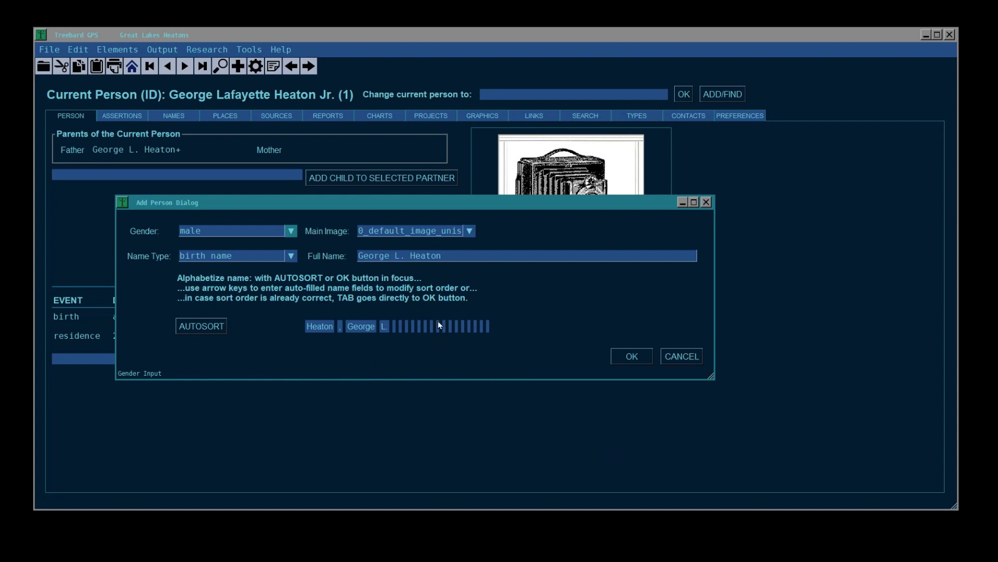
{"action": "left_click", "coordinate": [634, 357]}
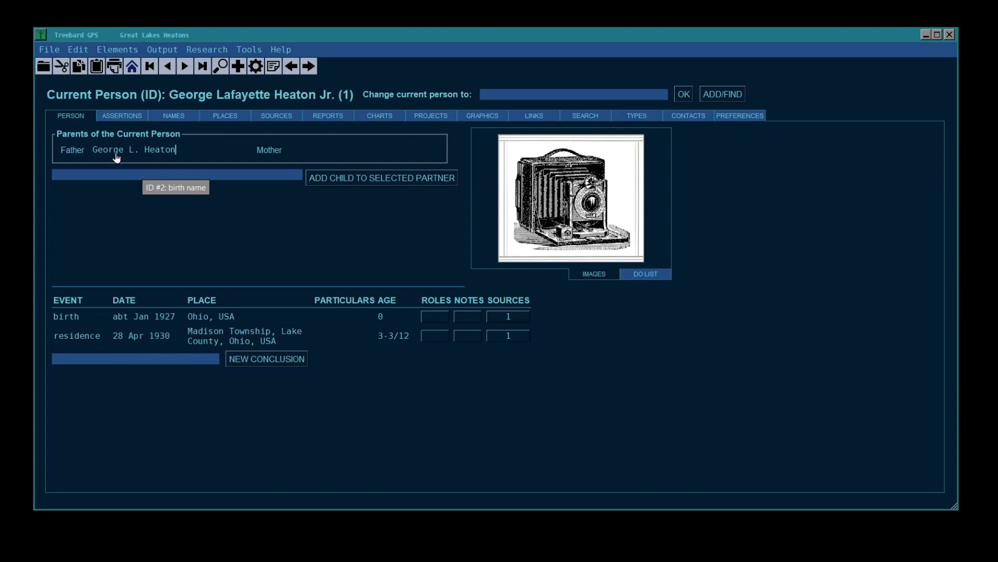
Make the newly added father the current person, checking the link to the child in both directions.
{"action": "left_click", "coordinate": [149, 150]}
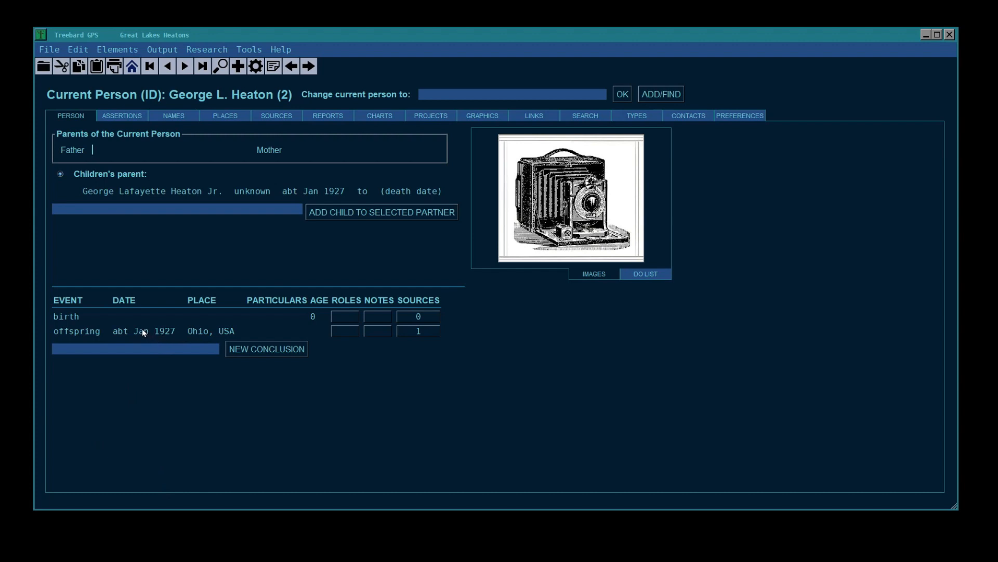
{"action": "left_click", "coordinate": [162, 175]}
{"action": "left_click", "coordinate": [154, 192]}
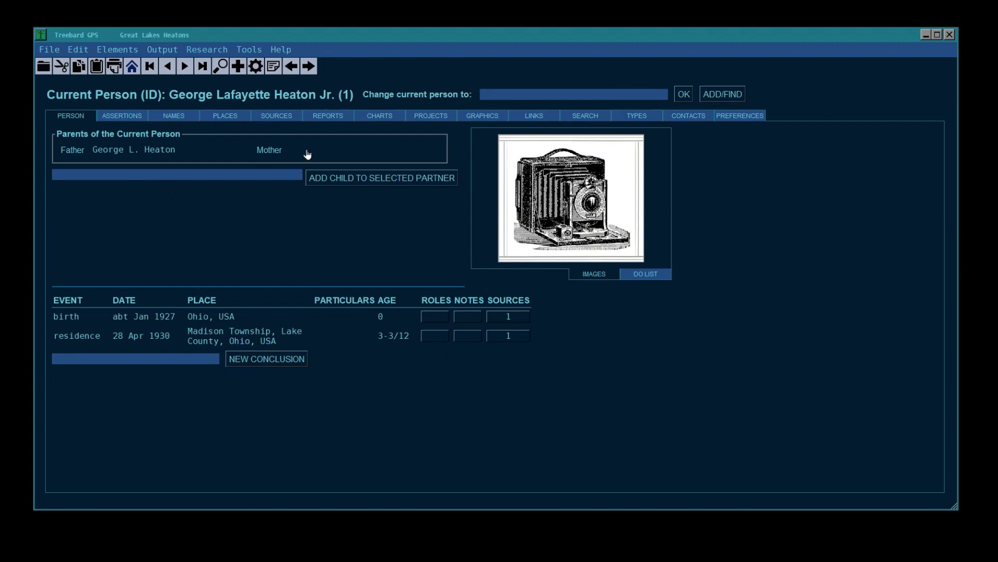
{"action": "left_click", "coordinate": [158, 151]}
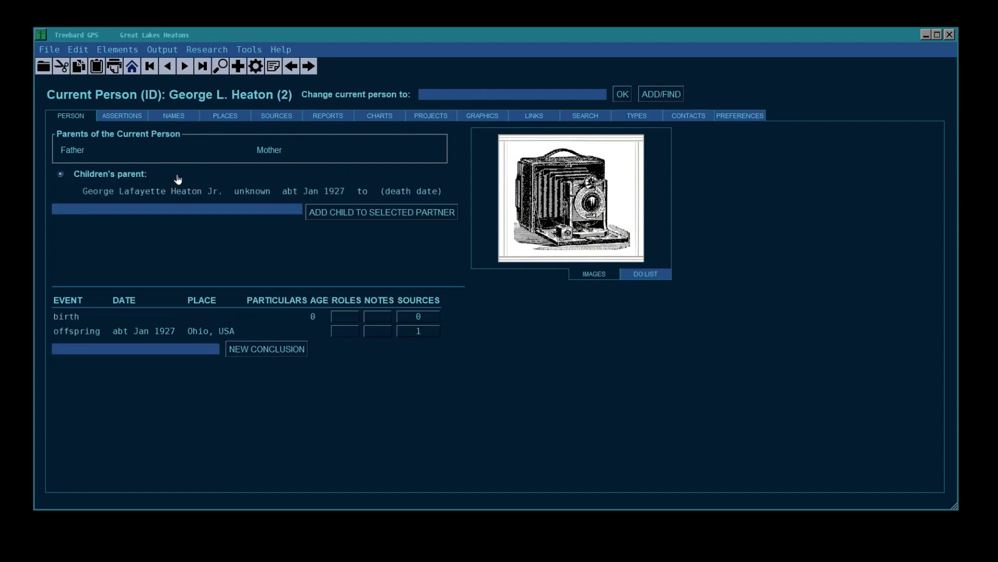
Enter the children's other parent as a new person, with _____ as surname and a trailing +, and link her to the existing child.
{"action": "type", "text": "Alice _____"}
{"action": "key", "text": "BackSpace"}
{"action": "key", "text": "BackSpace"}
{"action": "key", "text": "BackSpace"}
{"action": "key", "text": "BackSpace"}
{"action": "key", "text": "BackSpace"}
{"action": "type", "text": "____"}
{"action": "key", "text": "shift+End"}
{"action": "key", "text": "BackSpace"}
{"action": "type", "text": "Alice _____+"}
{"action": "key", "text": "Return"}
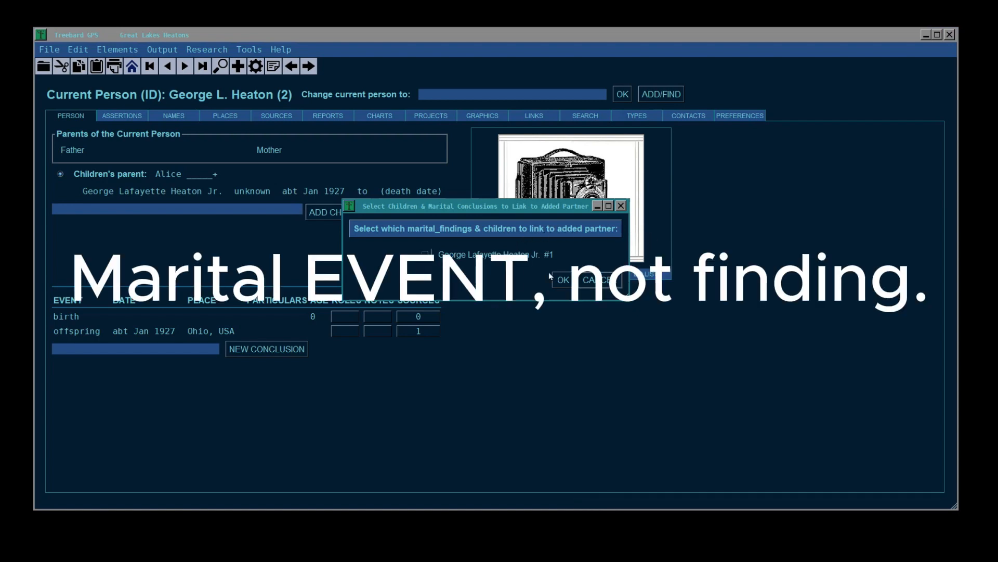
{"action": "left_click", "coordinate": [459, 255]}
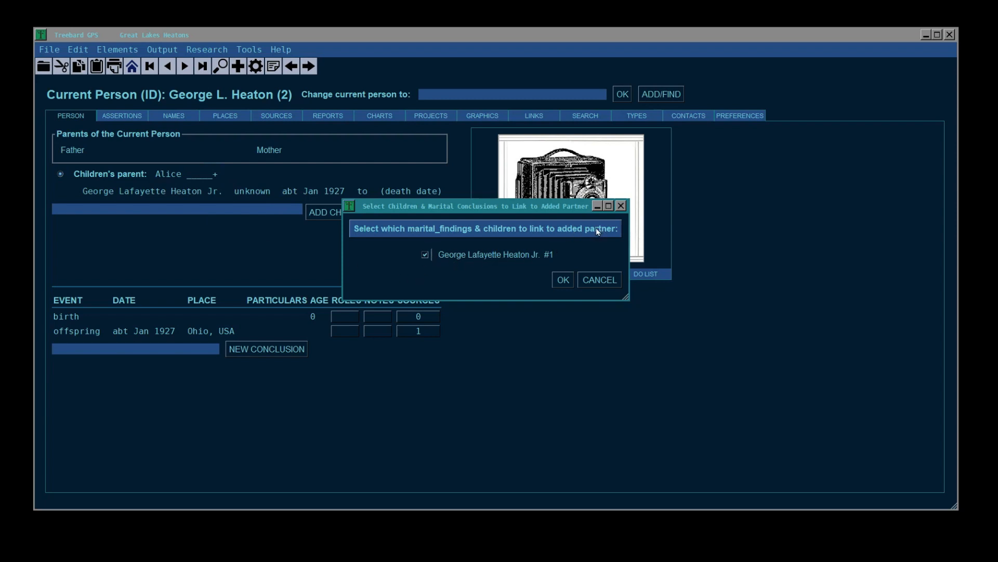
{"action": "left_click", "coordinate": [562, 282]}
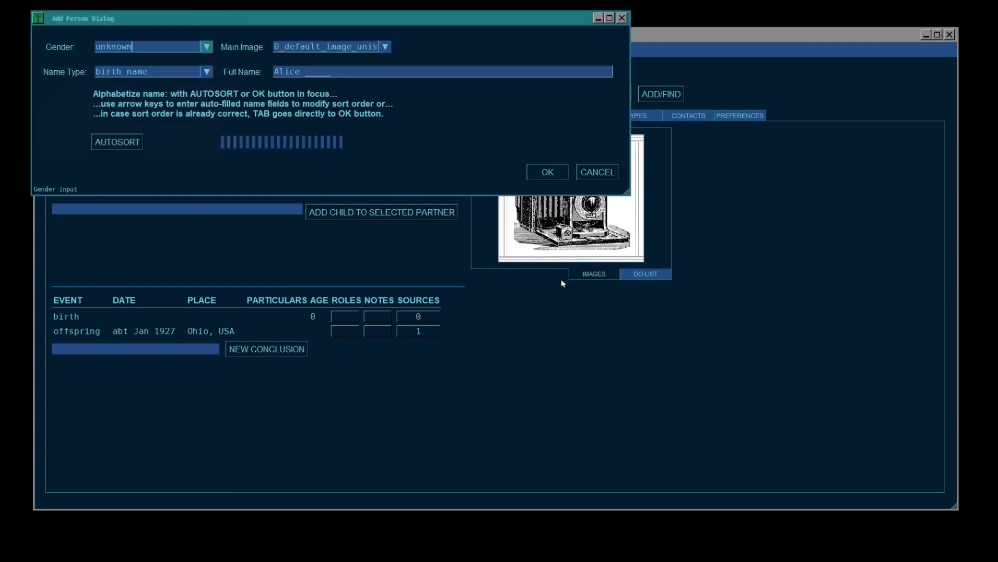
Add the new partner with gender female, main image 0_default_image_female.jpg, name type "placeholder for name" and an auto-sorted name.
{"action": "left_click", "coordinate": [184, 48]}
{"action": "left_click", "coordinate": [125, 79]}
{"action": "left_click", "coordinate": [385, 47]}
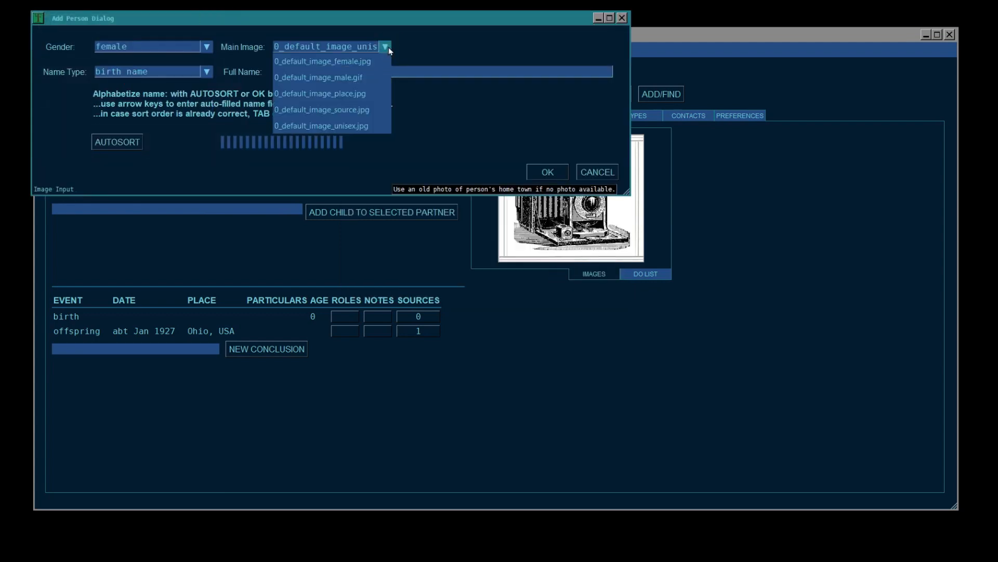
{"action": "left_click", "coordinate": [356, 64]}
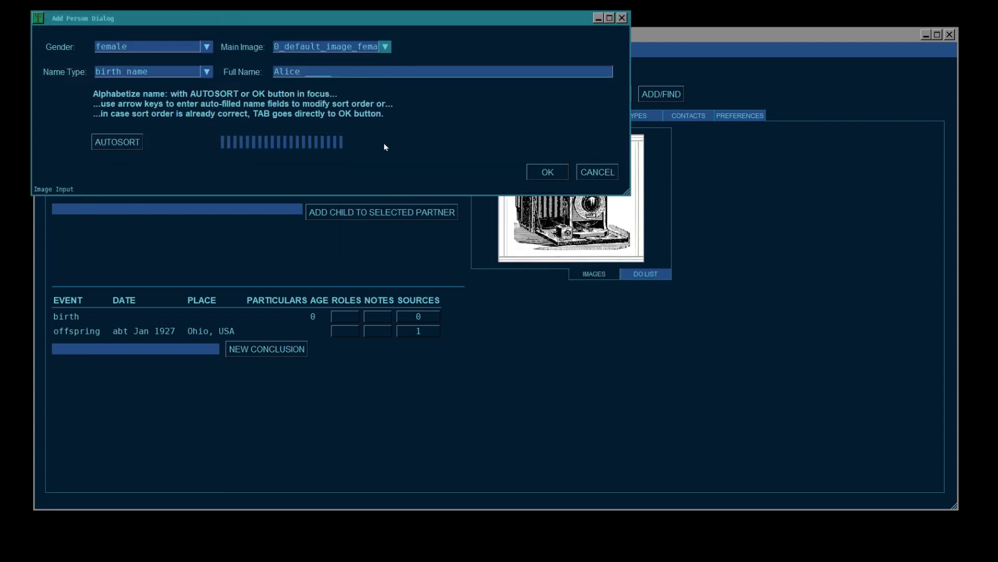
{"action": "left_click", "coordinate": [207, 73]}
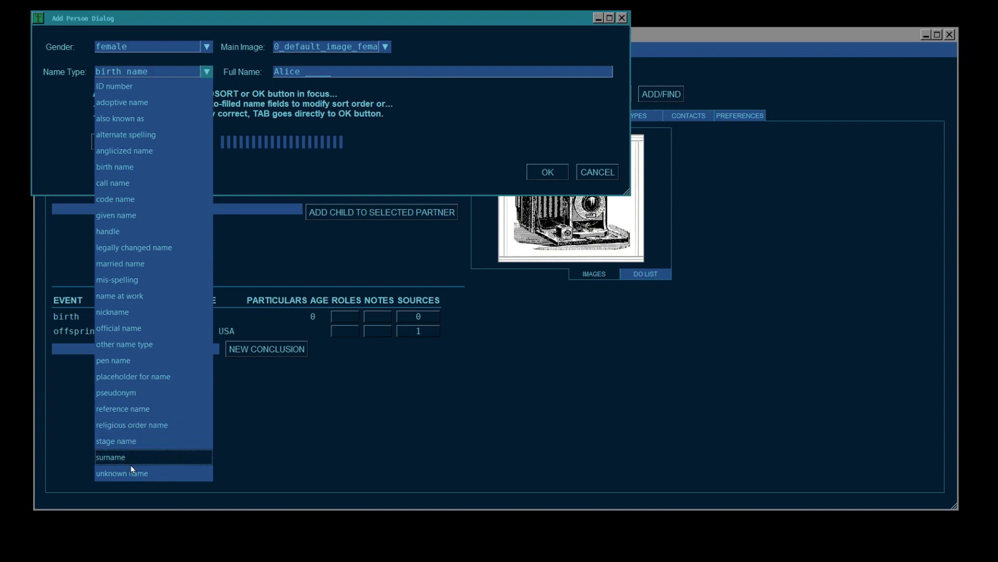
{"action": "left_click", "coordinate": [139, 376]}
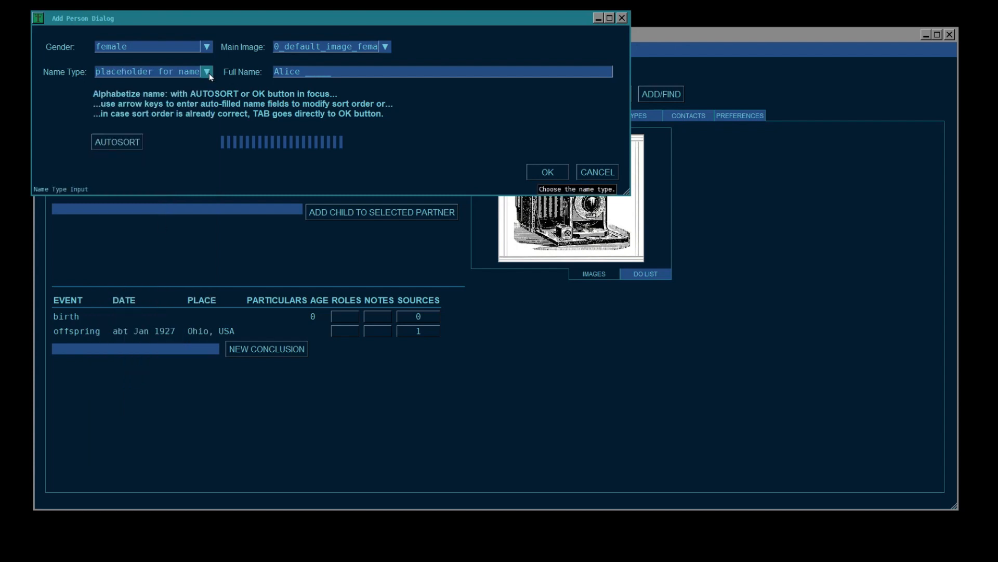
{"action": "left_click", "coordinate": [117, 142]}
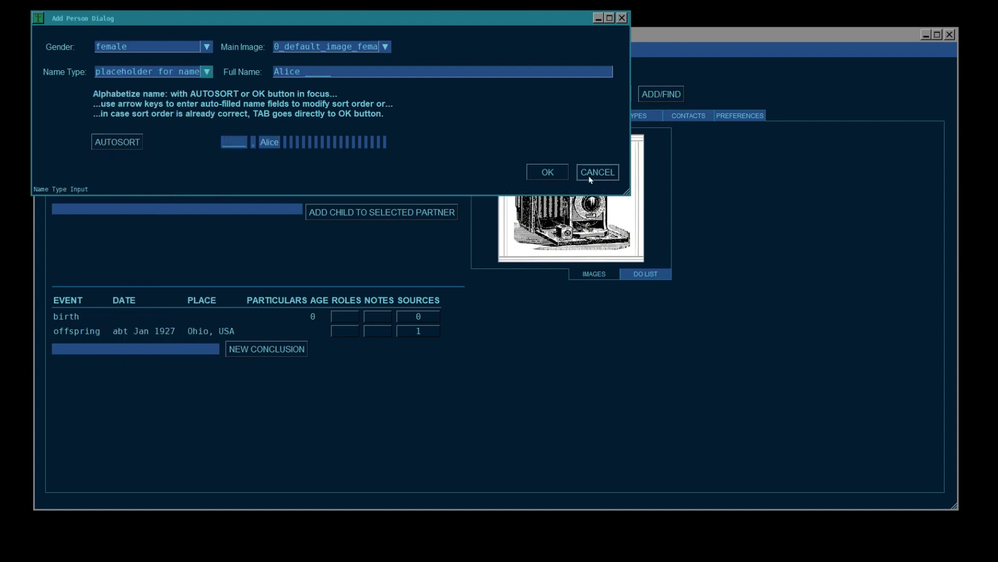
{"action": "left_click", "coordinate": [546, 173]}
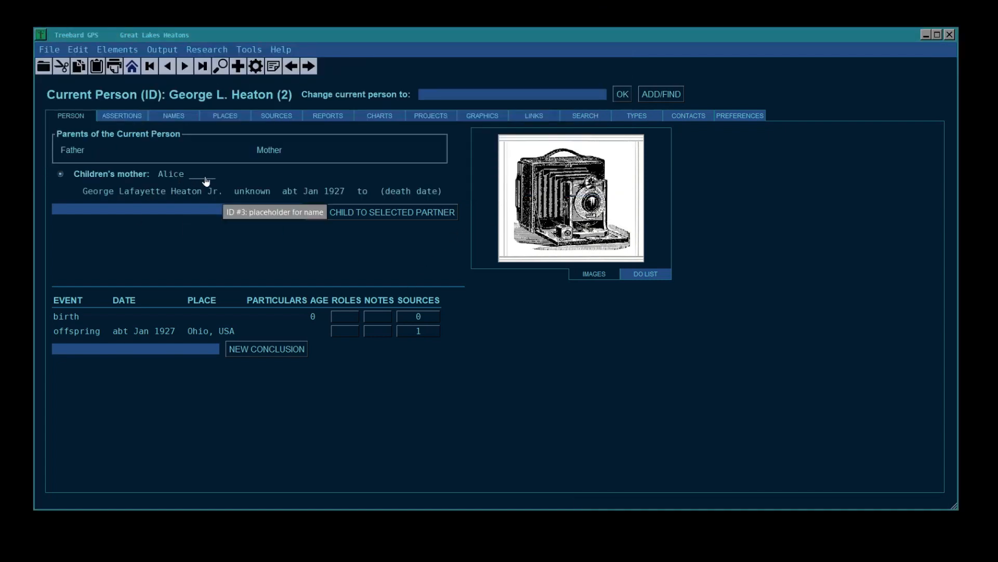
Check the new family links by visiting the mother's, father's and child's records.
{"action": "left_click", "coordinate": [165, 173]}
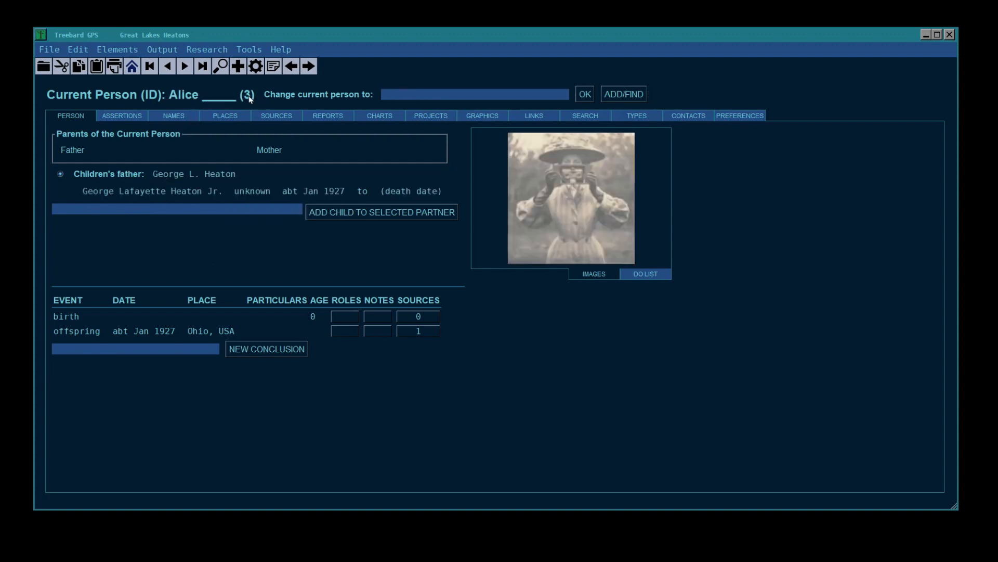
{"action": "left_click", "coordinate": [170, 176]}
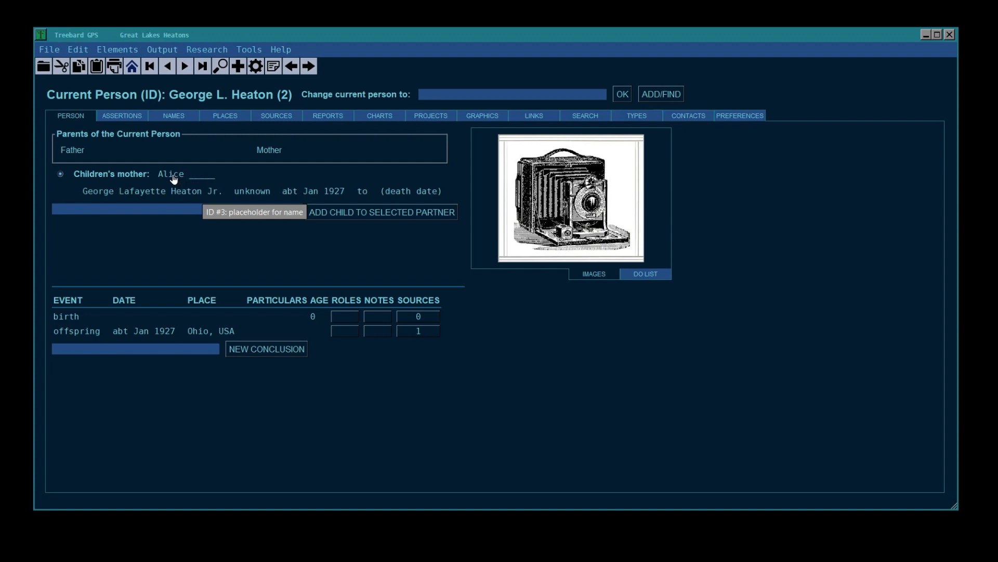
{"action": "left_click", "coordinate": [183, 191]}
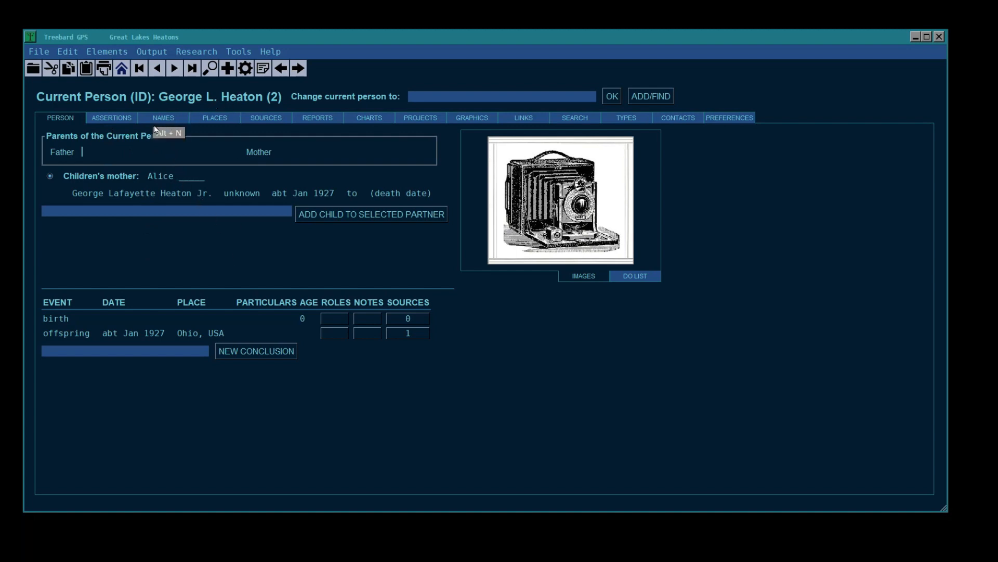
Enter the daughter listed in the 1930 census, with a trailing + after her full name, as a new child of the selected partner.
{"action": "left_click", "coordinate": [49, 177]}
{"action": "key", "text": "alt+Tab"}
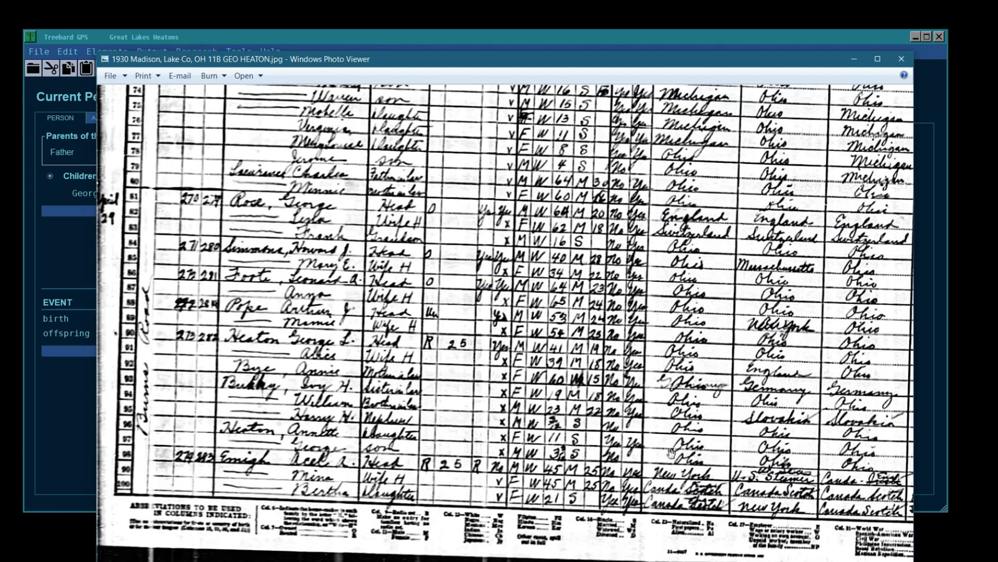
{"action": "key", "text": "alt+Tab"}
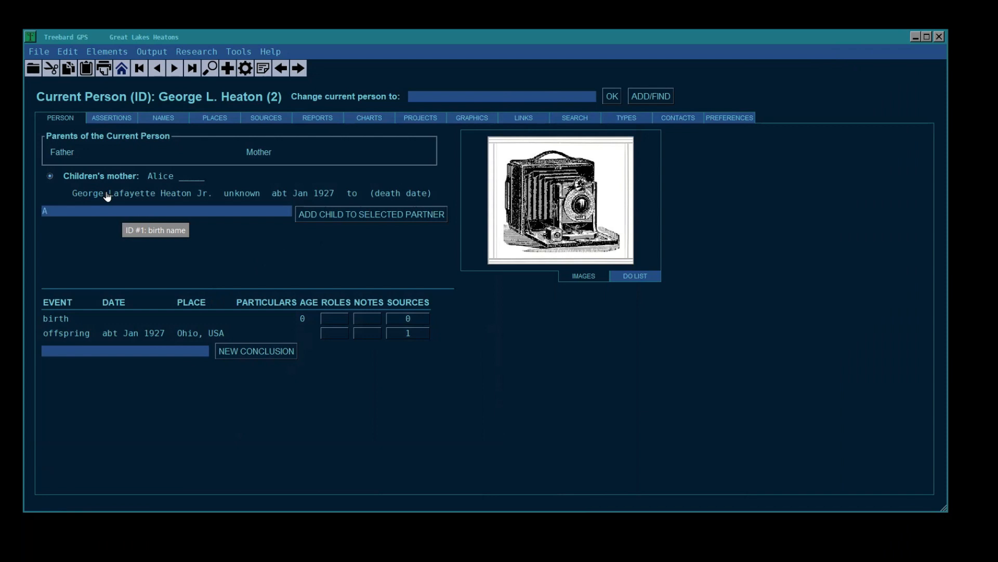
{"action": "type", "text": "Annette Heaton"}
{"action": "key", "text": "Tab"}
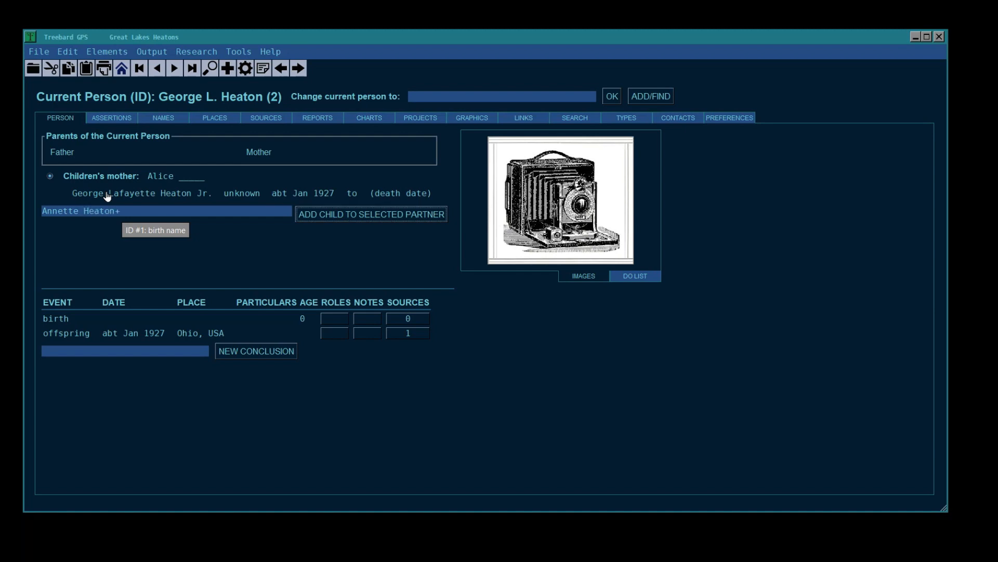
{"action": "key", "text": "space"}
Add the new child with gender female, the default female main image, name type "birth name" and an auto-sorted name.
{"action": "key", "text": "Down"}
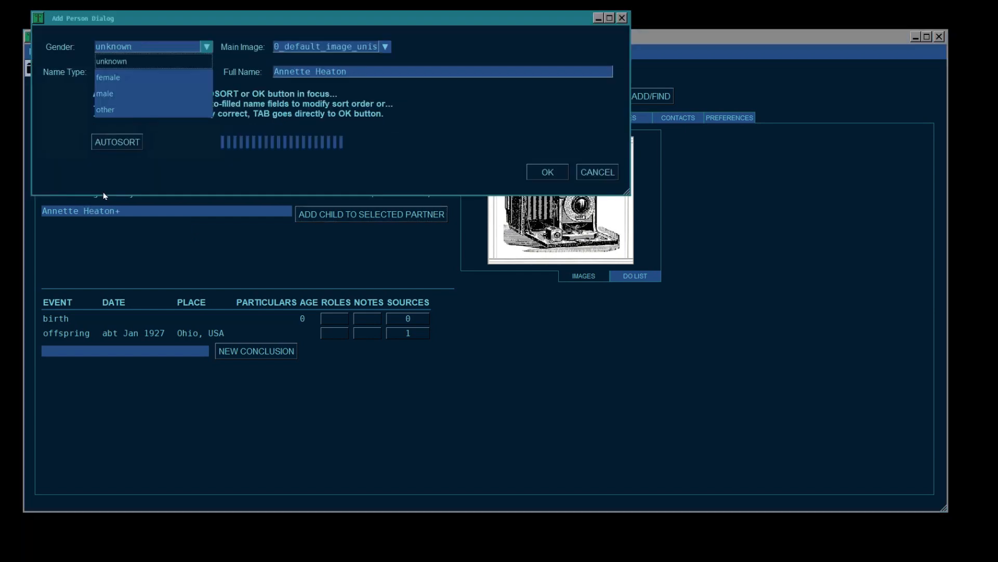
{"action": "key", "text": "Down"}
{"action": "key", "text": "Tab"}
{"action": "key", "text": "Down"}
{"action": "key", "text": "Down"}
{"action": "key", "text": "Up"}
{"action": "key", "text": "Tab"}
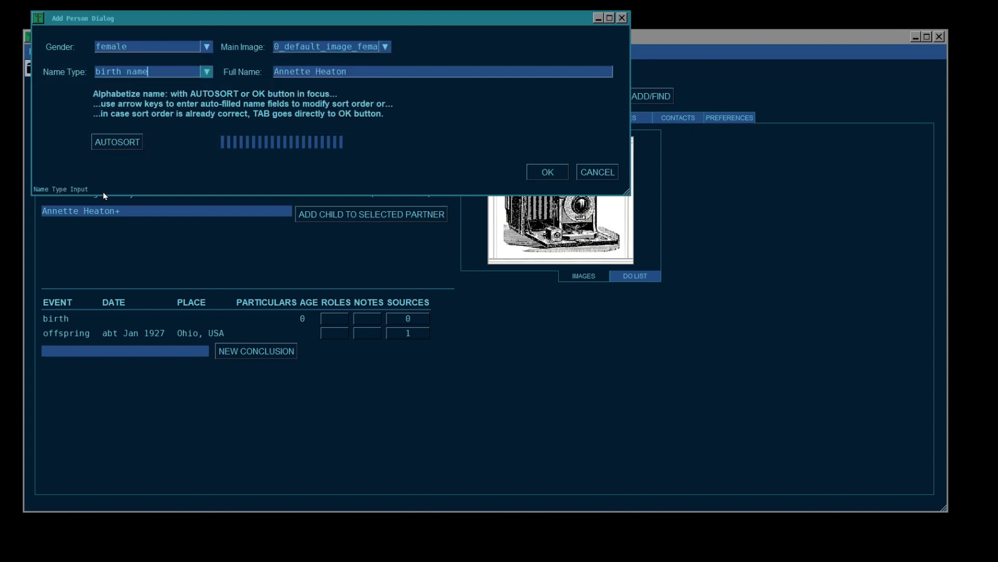
{"action": "key", "text": "Tab"}
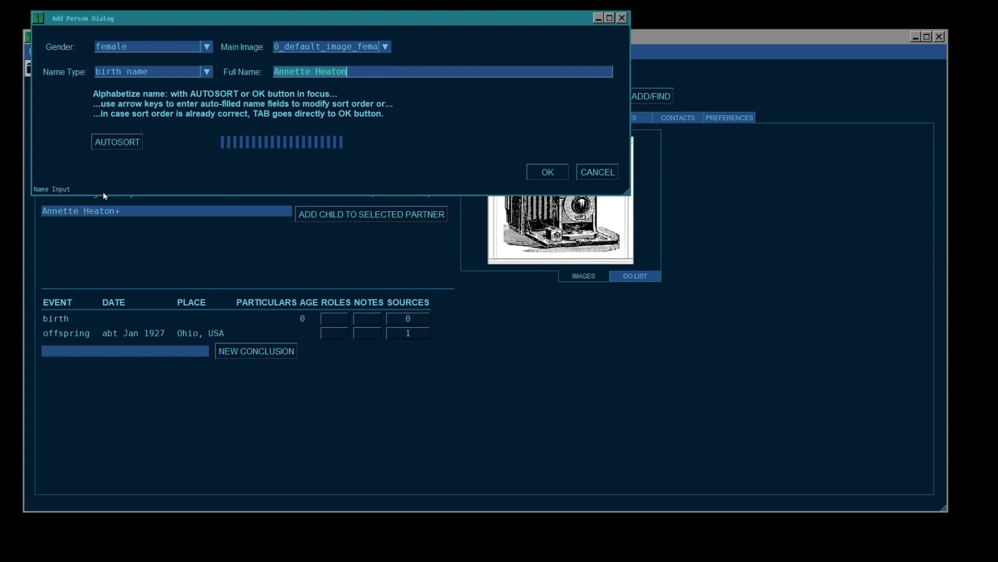
{"action": "key", "text": "Tab"}
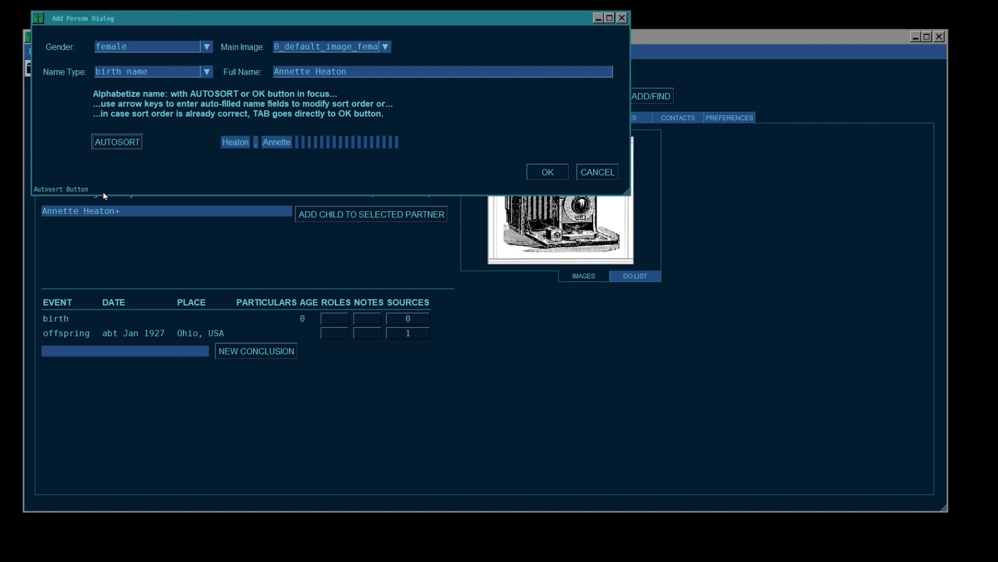
{"action": "key", "text": "Tab"}
{"action": "key", "text": "Return"}
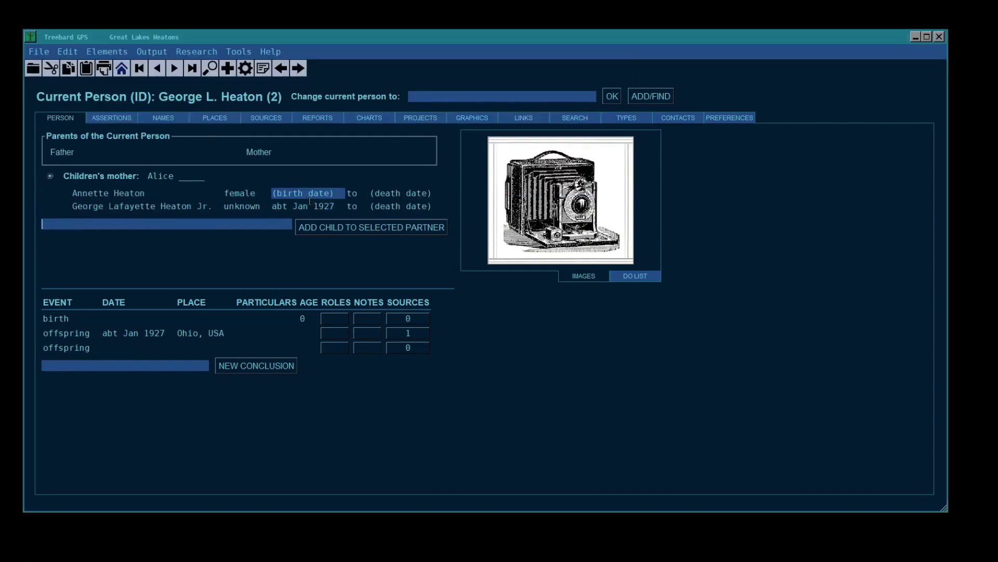
Set the new daughter's birth date to Jan 1929 and her birth place to Ohio, USA.
{"action": "double_click", "coordinate": [301, 194]}
{"action": "left_click_drag", "start_coordinate": [342, 196], "coordinate": [264, 199]}
{"action": "type", "text": "abt"}
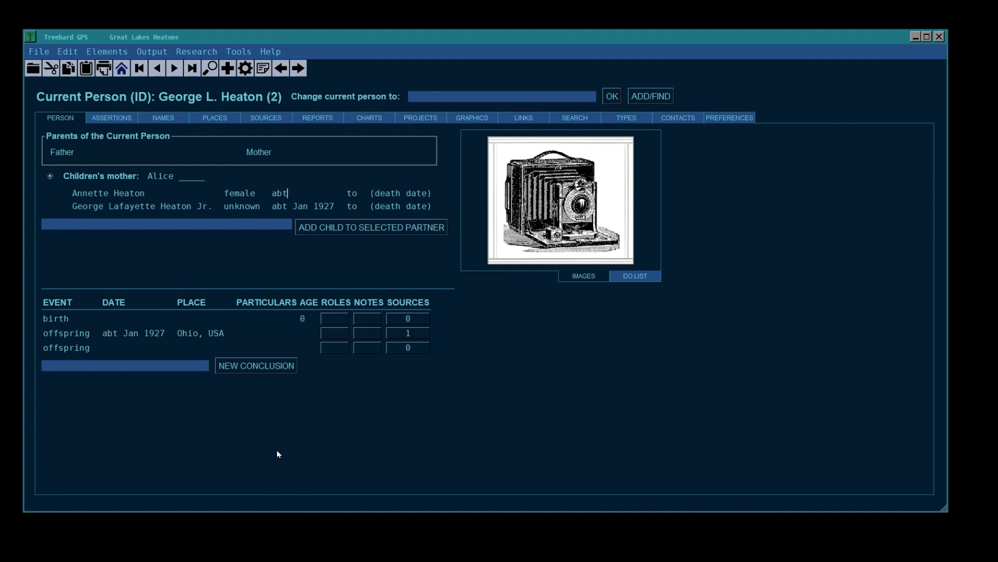
{"action": "type", "text": " 1929"}
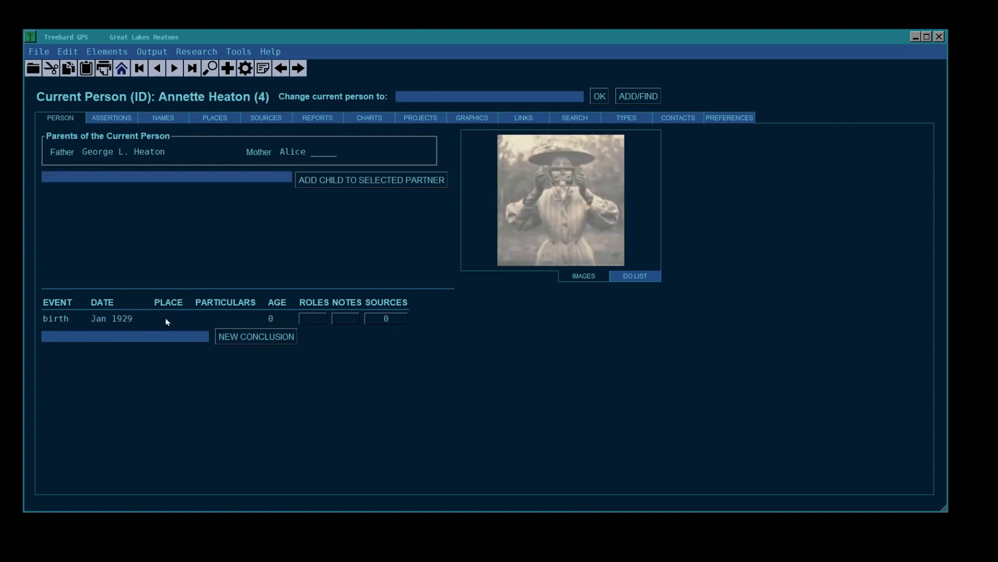
{"action": "left_click", "coordinate": [167, 322]}
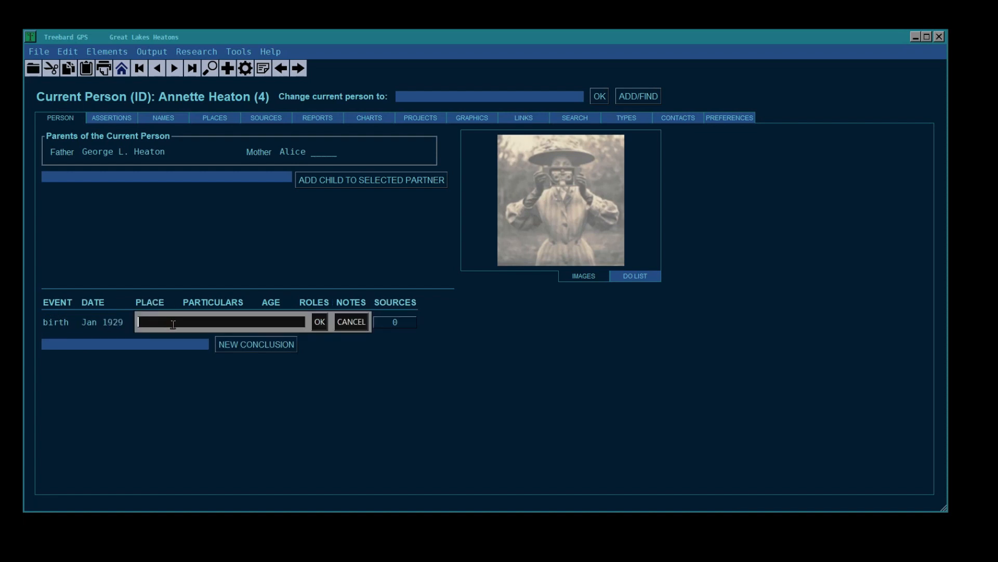
{"action": "type", "text": "Ohio, USA"}
{"action": "left_click", "coordinate": [320, 322]}
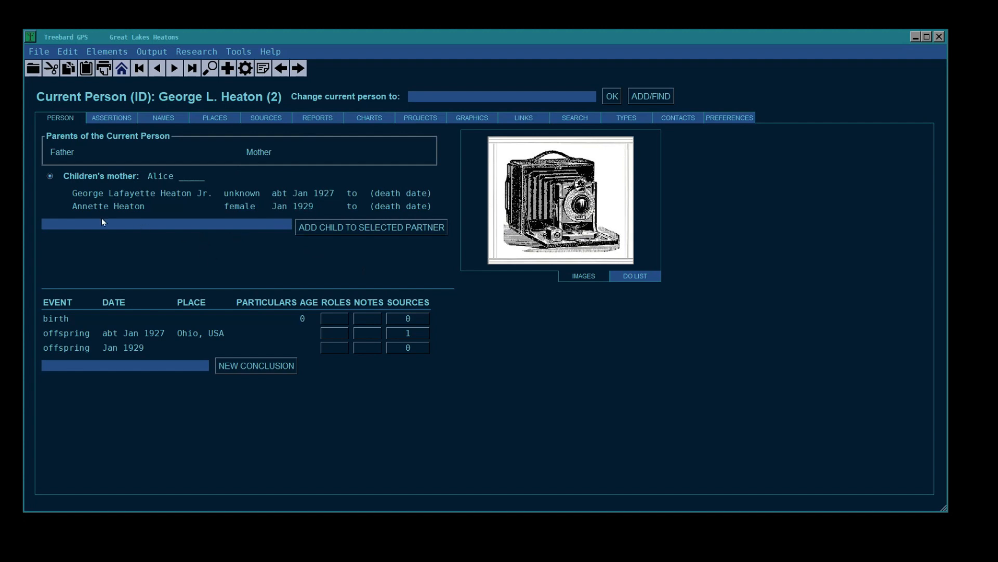
Add and review a DATES assertion for the daughter's birth, citing 1930 U.S. Census, Madison Township, Lake County, Ohio, E.D. 43-10: "11" in age column.
{"action": "left_click", "coordinate": [128, 206]}
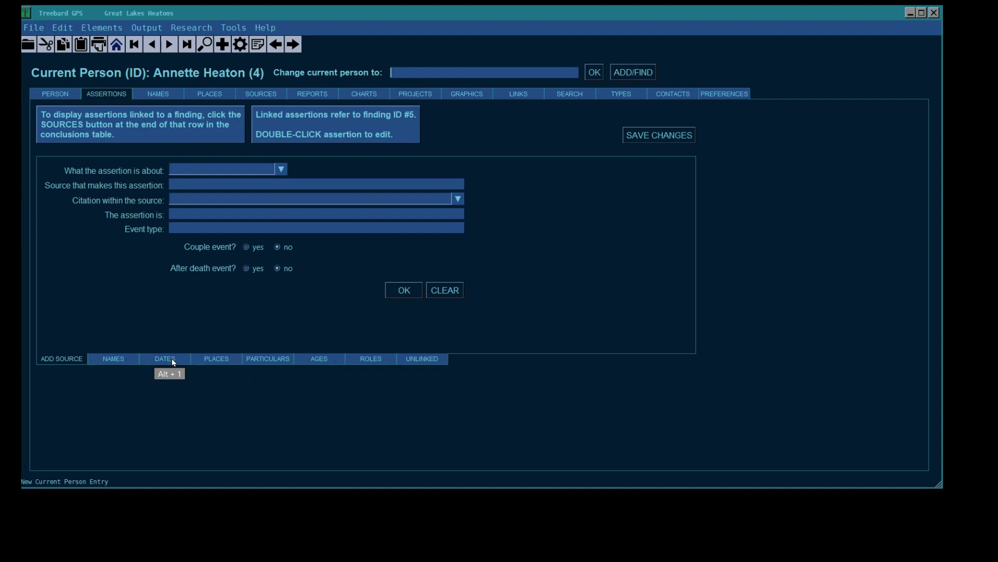
{"action": "left_click", "coordinate": [281, 169]}
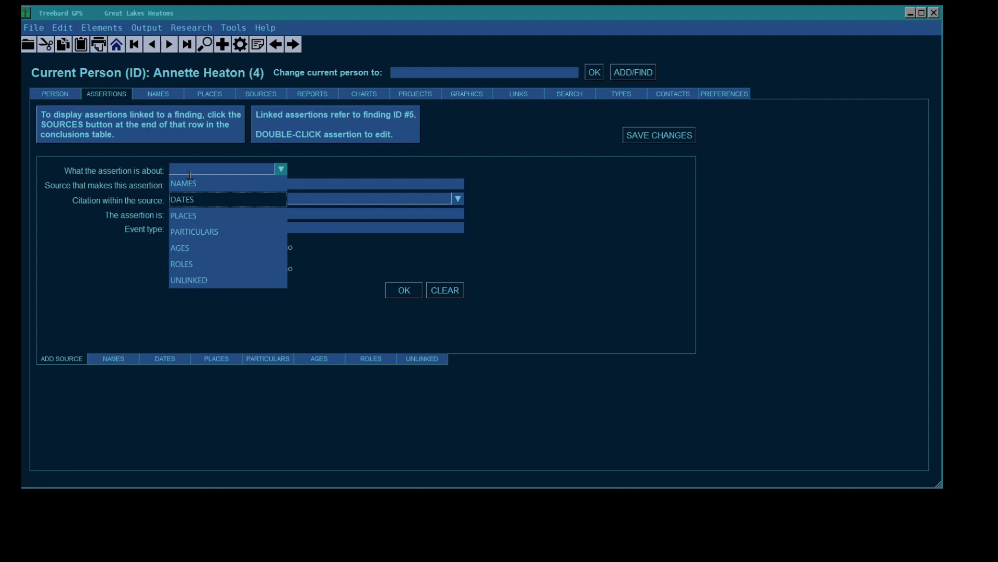
{"action": "key", "text": "Return"}
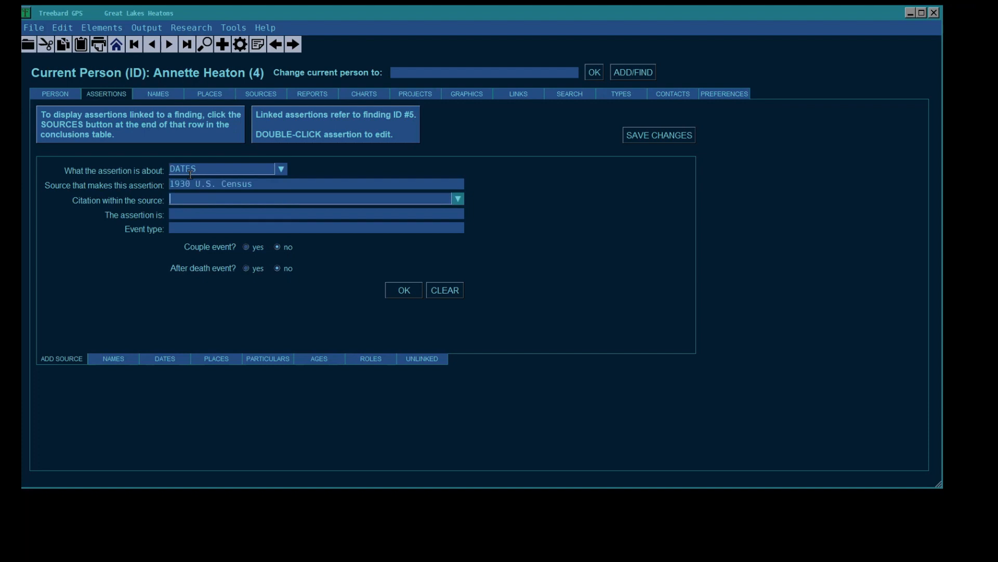
{"action": "key", "text": "Down"}
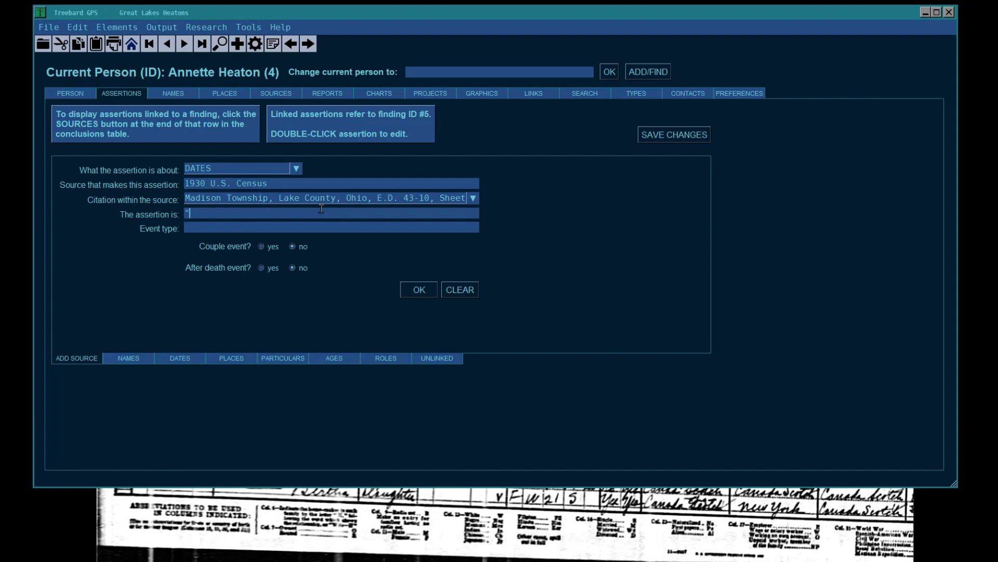
{"action": "type", "text": "11\" in age column"}
{"action": "left_click", "coordinate": [418, 290]}
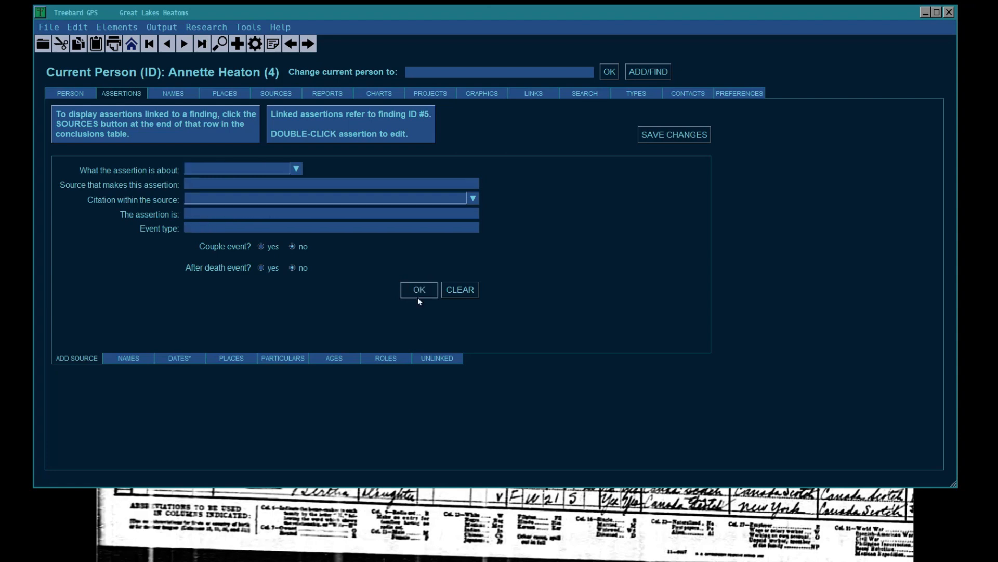
{"action": "left_click", "coordinate": [190, 358]}
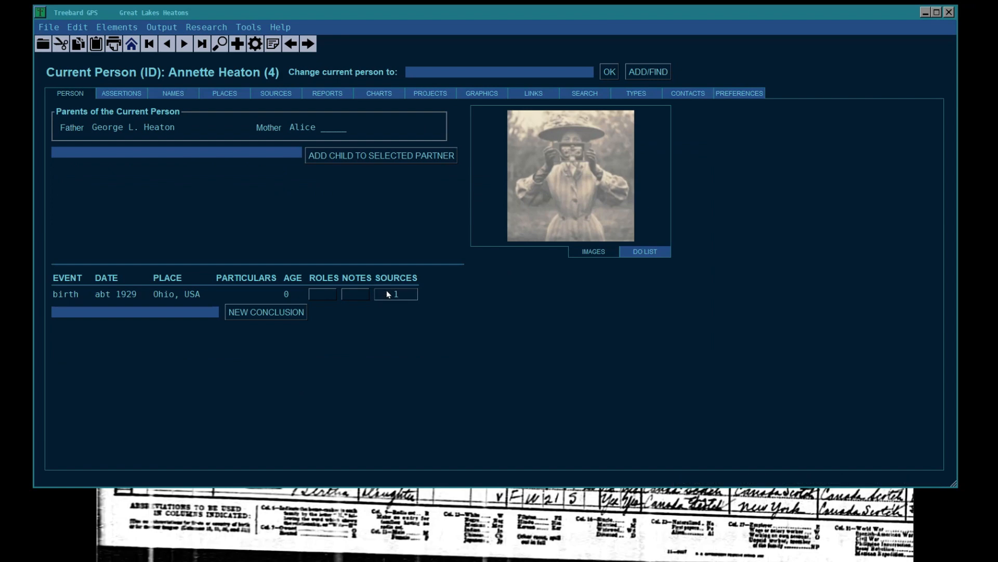
{"action": "left_click", "coordinate": [388, 295]}
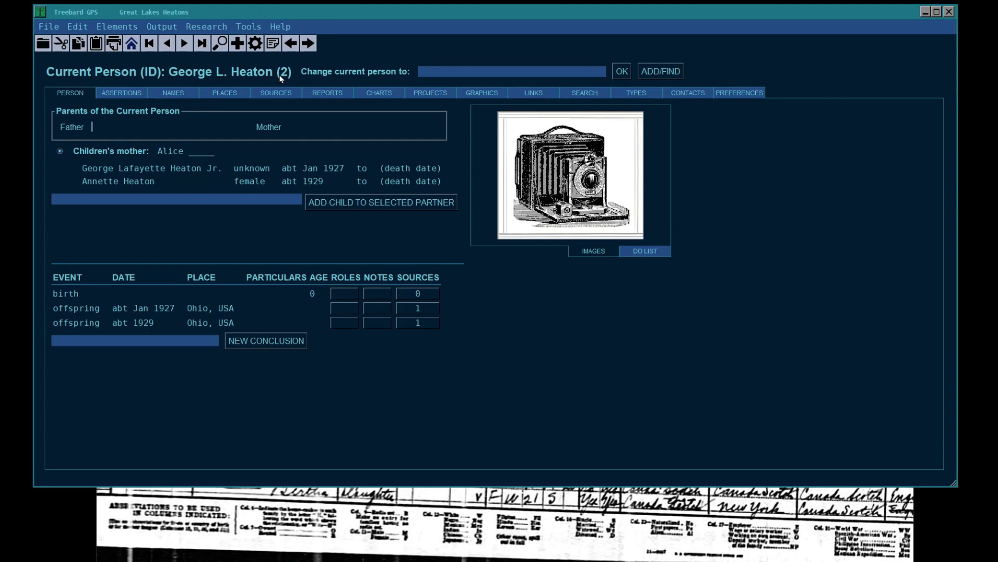
Make the children's mother the current person and enter her own mother from the census as a new person.
{"action": "left_click", "coordinate": [174, 151]}
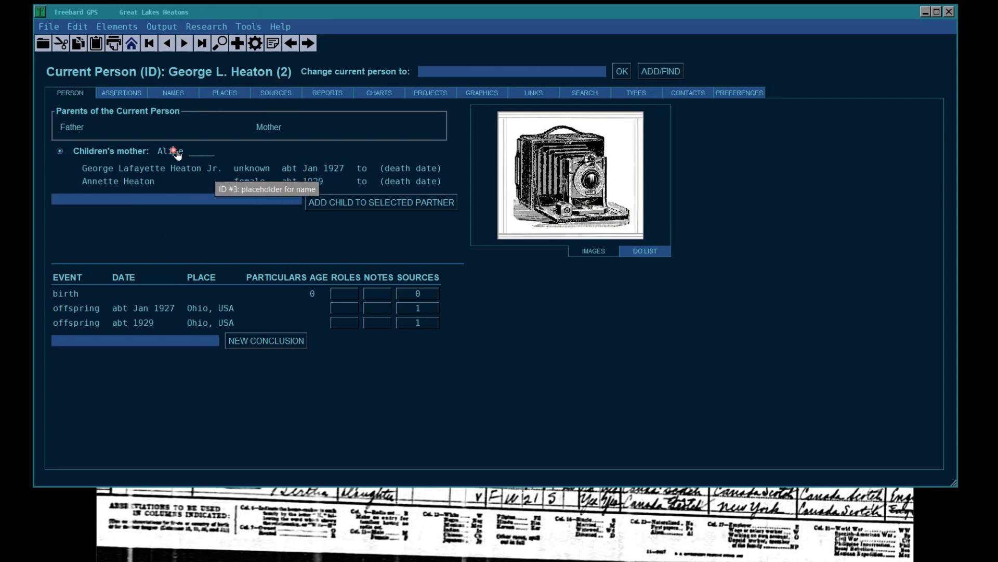
{"action": "left_click", "coordinate": [310, 130]}
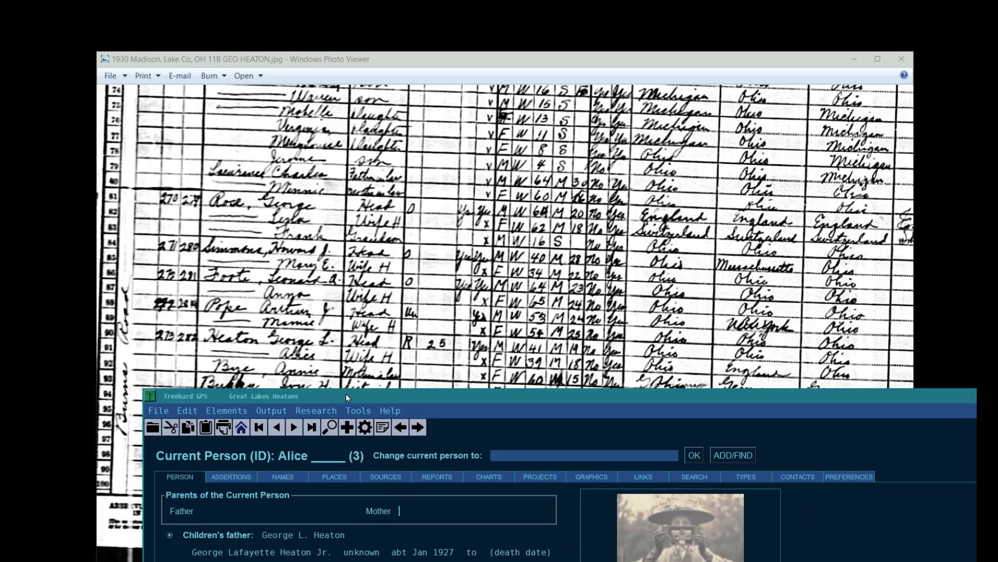
{"action": "left_click_drag", "start_coordinate": [532, 396], "coordinate": [510, 416]}
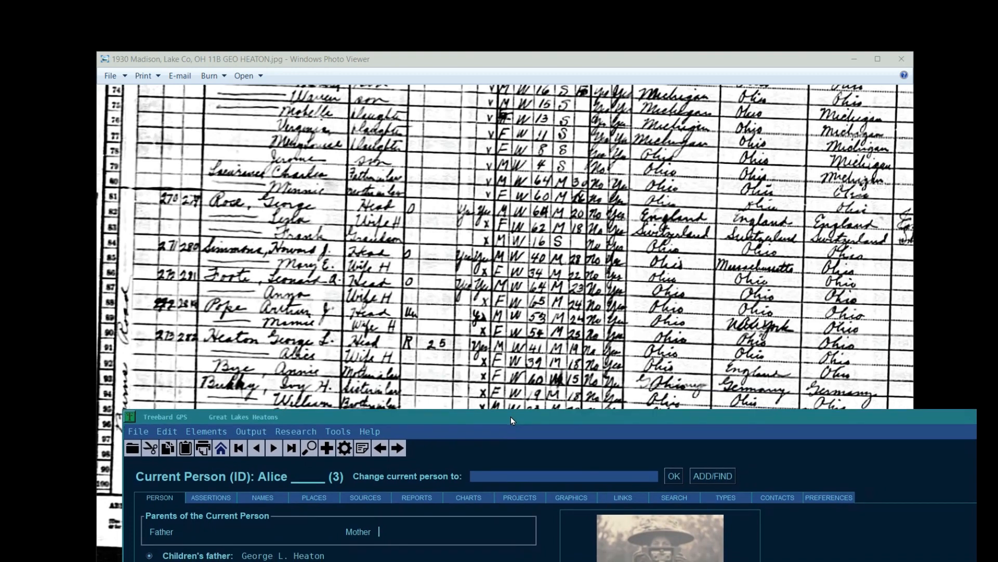
{"action": "left_click_drag", "start_coordinate": [510, 416], "coordinate": [509, 65]}
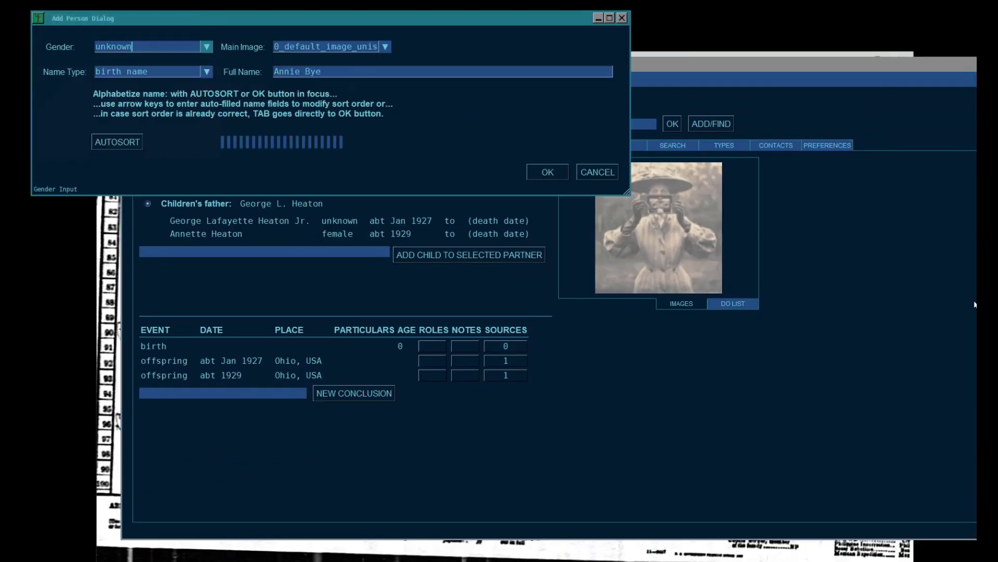
Add the maternal grandmother with gender female, the default female main image, name type "married name" and an auto-sorted name.
{"action": "key", "text": "Down"}
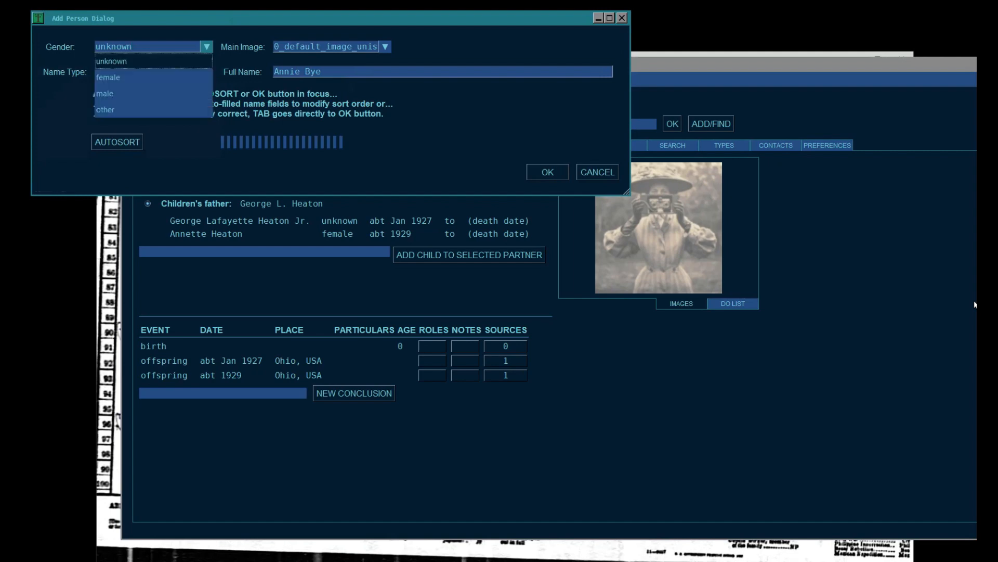
{"action": "key", "text": "Down"}
{"action": "key", "text": "Tab"}
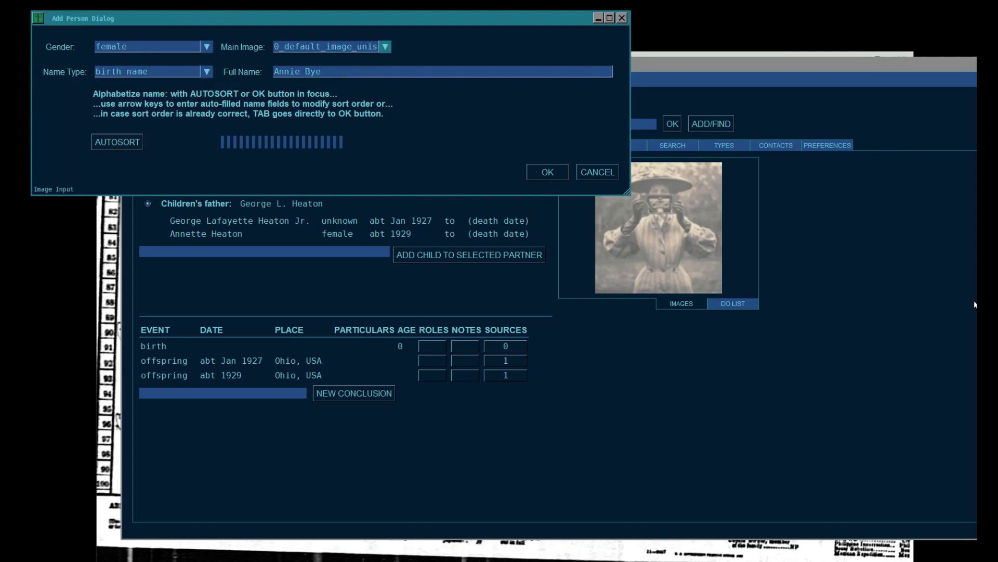
{"action": "key", "text": "Down"}
{"action": "key", "text": "Tab"}
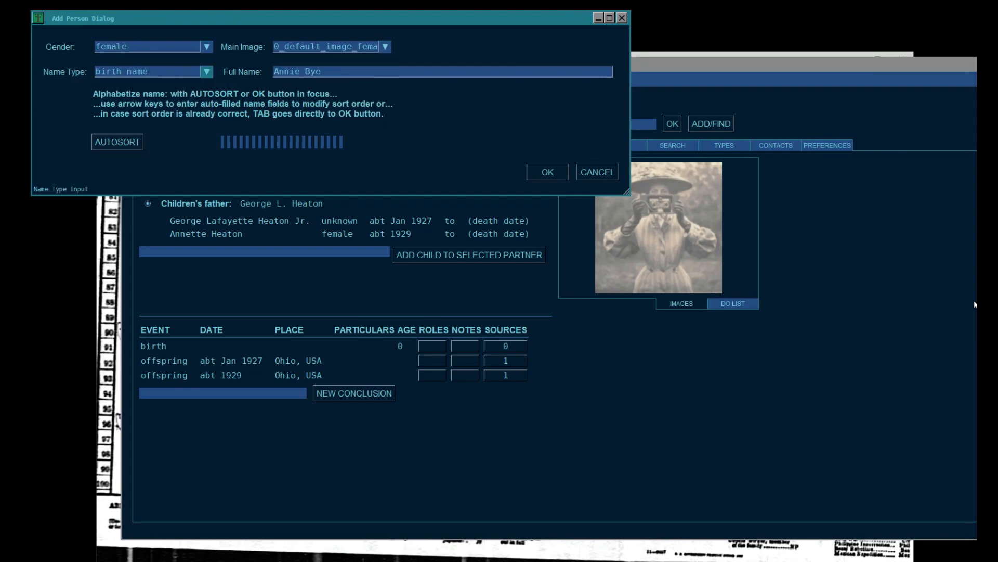
{"action": "key", "text": "Down"}
{"action": "key", "text": "Down"}
{"action": "key", "text": "Down"}
{"action": "key", "text": "Down"}
{"action": "key", "text": "Down"}
{"action": "key", "text": "Down"}
{"action": "key", "text": "Down"}
{"action": "key", "text": "Down"}
{"action": "key", "text": "Down"}
{"action": "key", "text": "Down"}
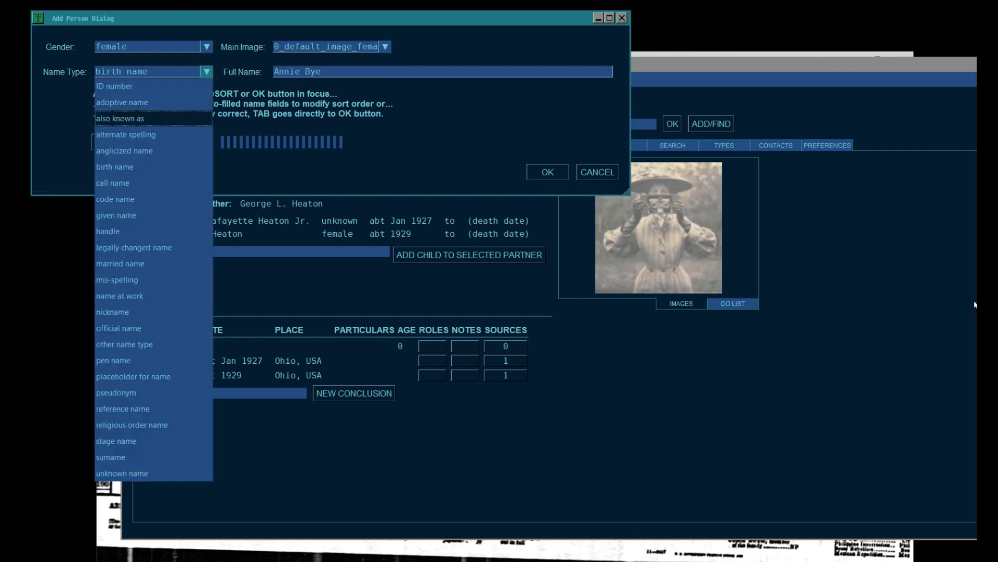
{"action": "key", "text": "Down"}
{"action": "key", "text": "Down"}
{"action": "key", "text": "Tab"}
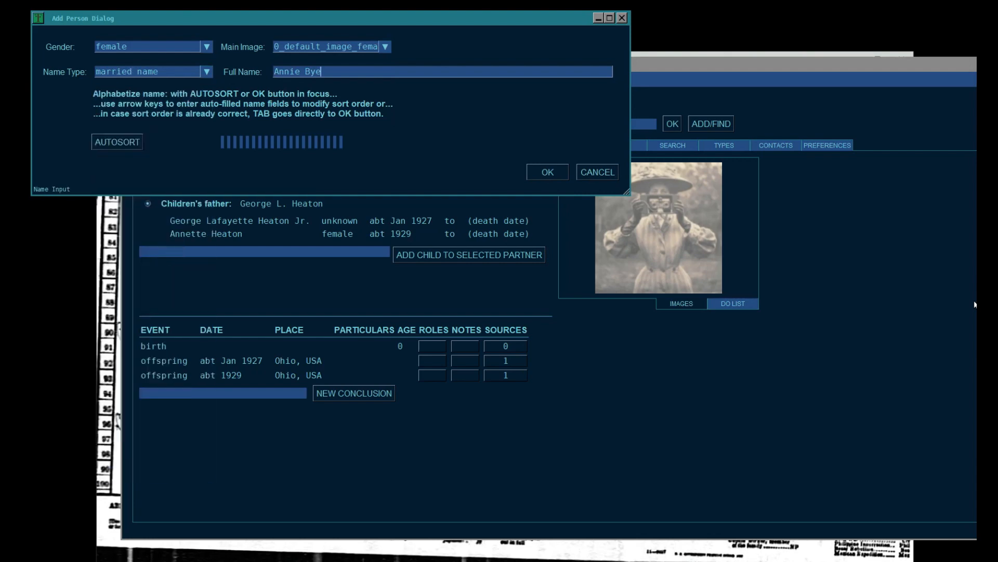
{"action": "key", "text": "Tab"}
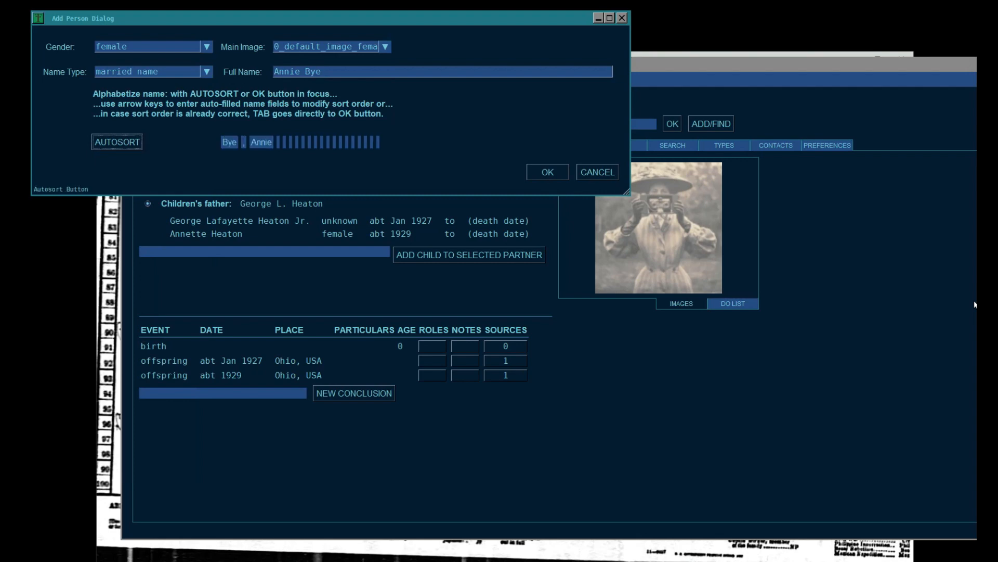
{"action": "key", "text": "Tab"}
{"action": "key", "text": "Return"}
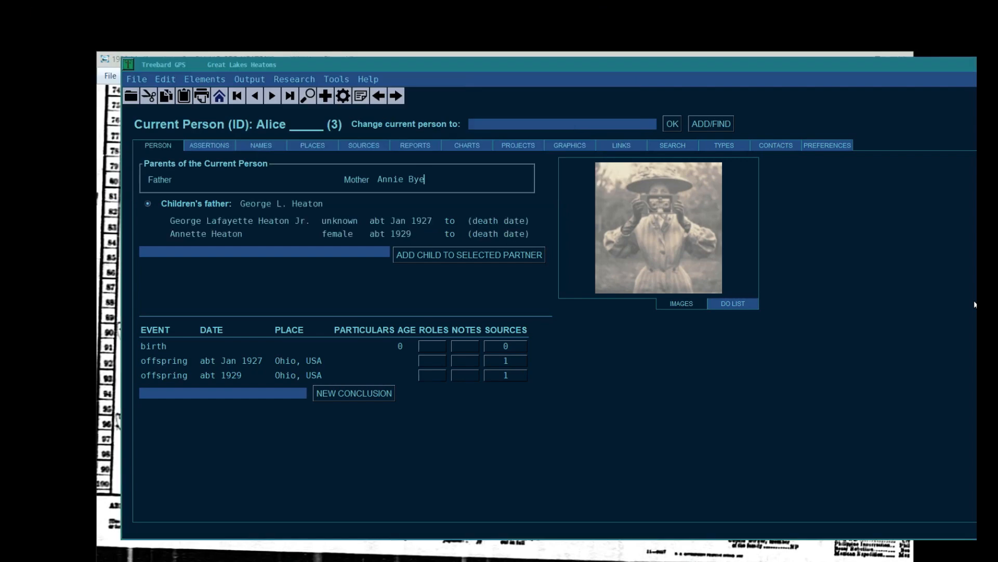
Make the newly added grandmother the current person and give her a residence event dated 28 Apr 1930.
{"action": "left_click", "coordinate": [391, 181]}
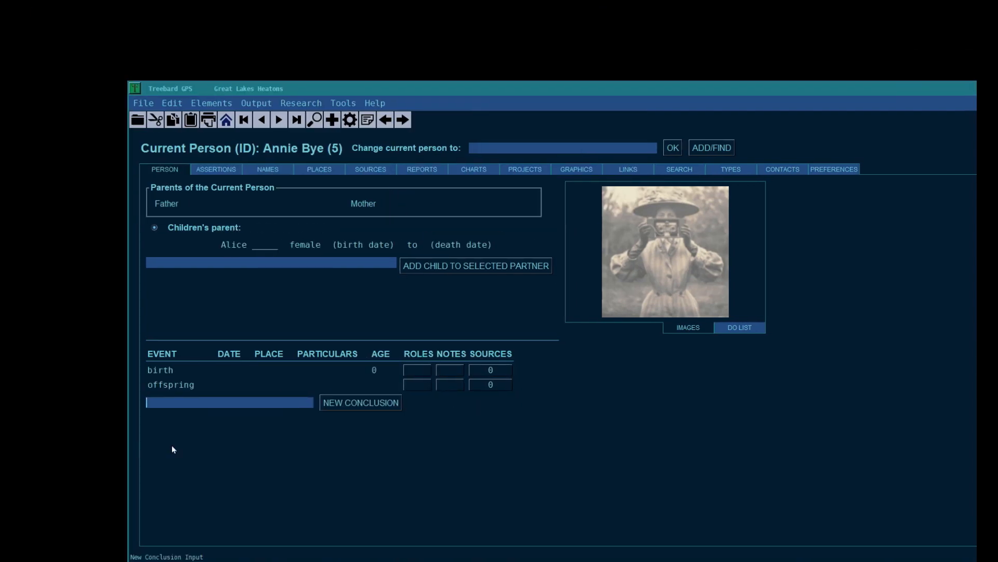
{"action": "type", "text": "residence"}
{"action": "key", "text": "Tab"}
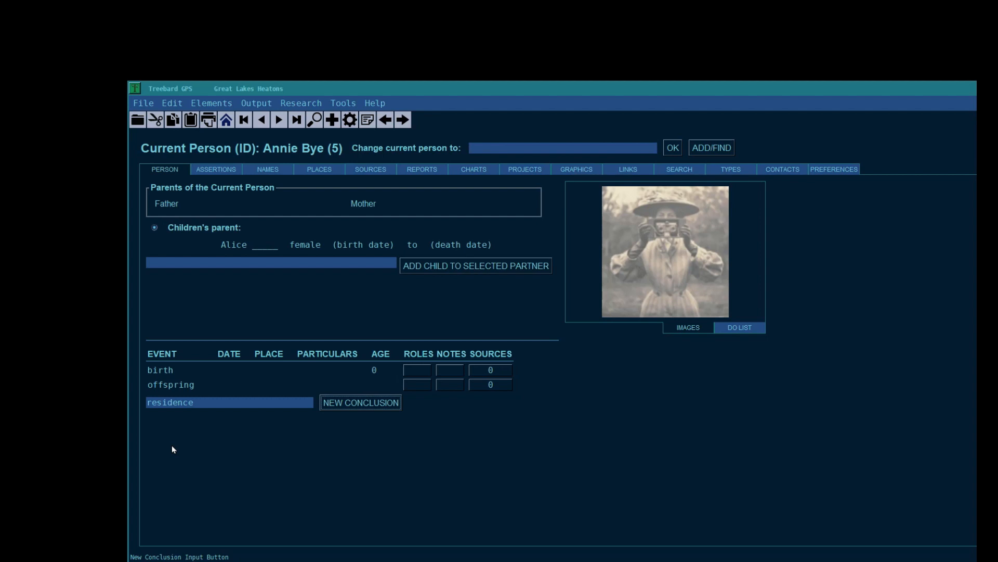
{"action": "key", "text": "Return"}
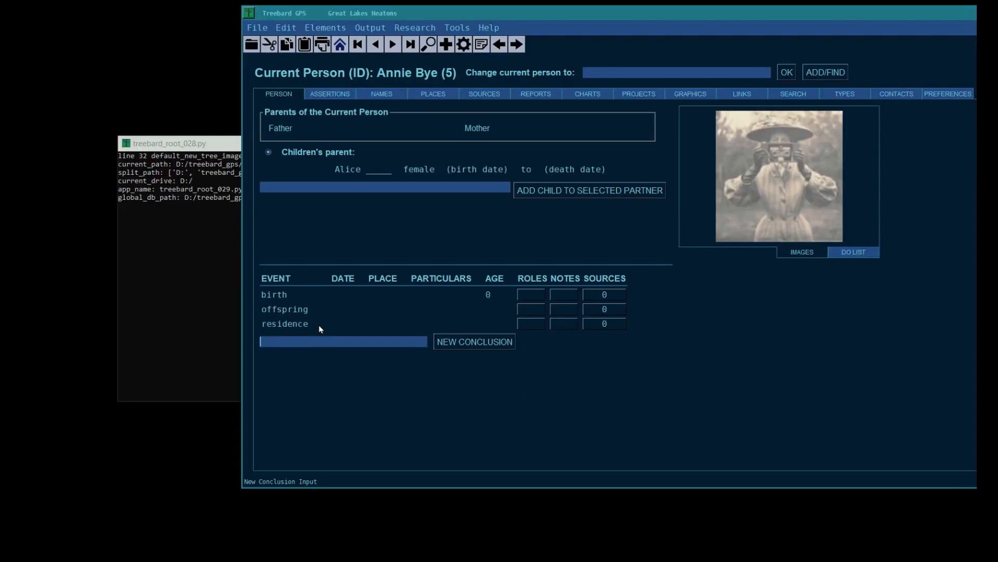
{"action": "left_click", "coordinate": [320, 329]}
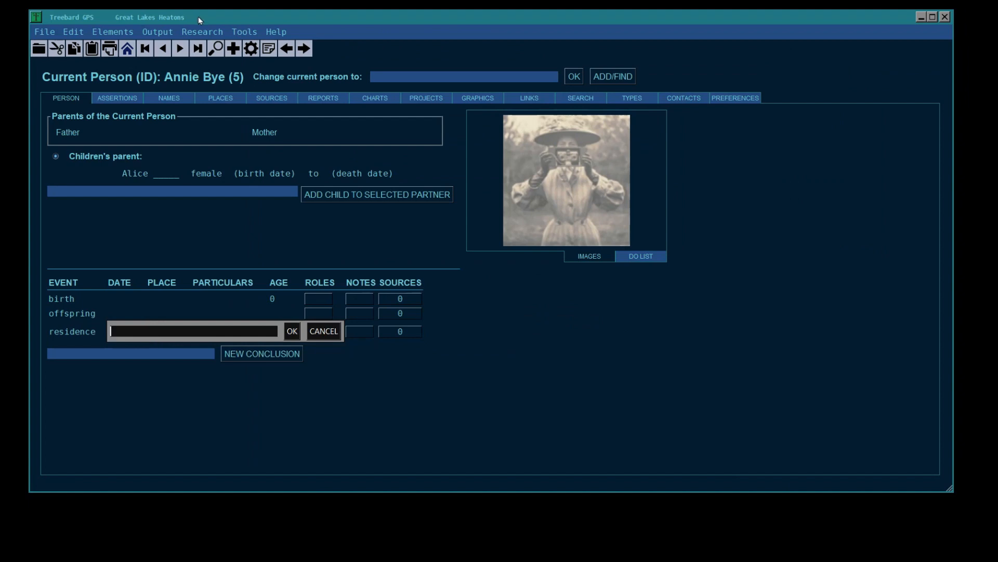
{"action": "type", "text": "ap"}
{"action": "type", "text": "28 1930"}
{"action": "key", "text": "Return"}
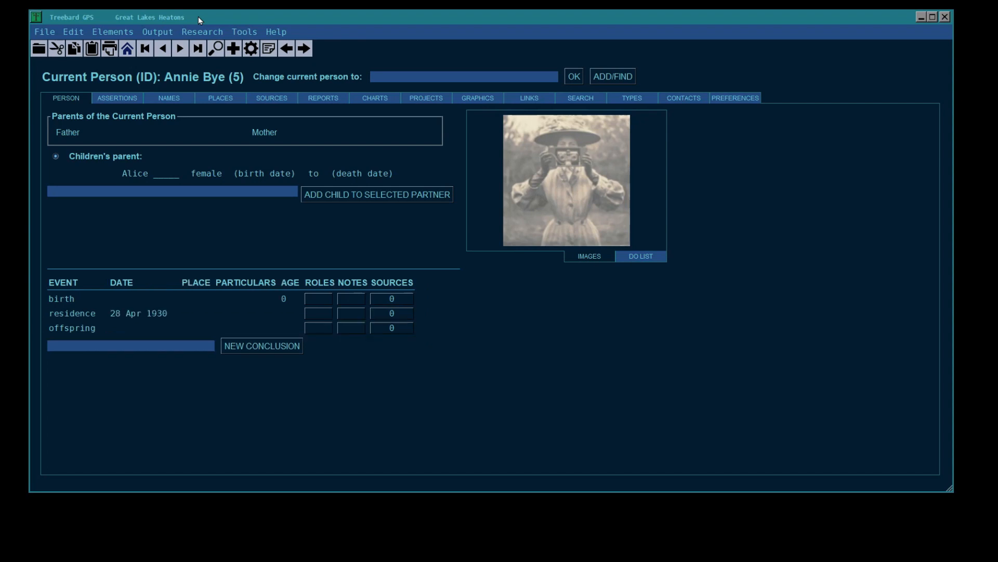
Set the grandmother's residence event to place Madison Township, Lake County, Ohio, USA, and age 60.
{"action": "left_click", "coordinate": [188, 312]}
{"action": "type", "text": "M"}
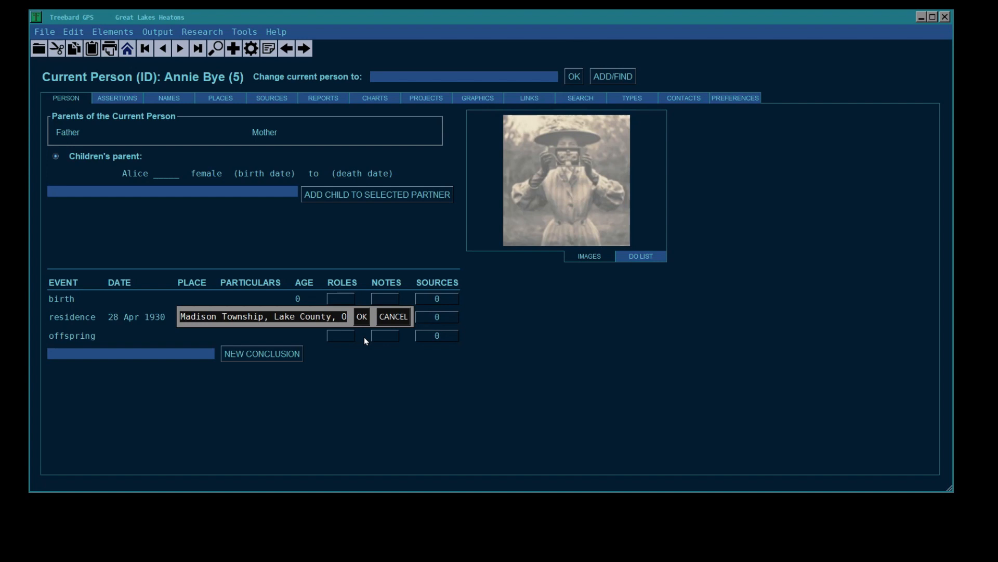
{"action": "key", "text": "Tab"}
{"action": "key", "text": "Return"}
{"action": "left_click", "coordinate": [373, 318]}
{"action": "type", "text": "60"}
{"action": "key", "text": "Return"}
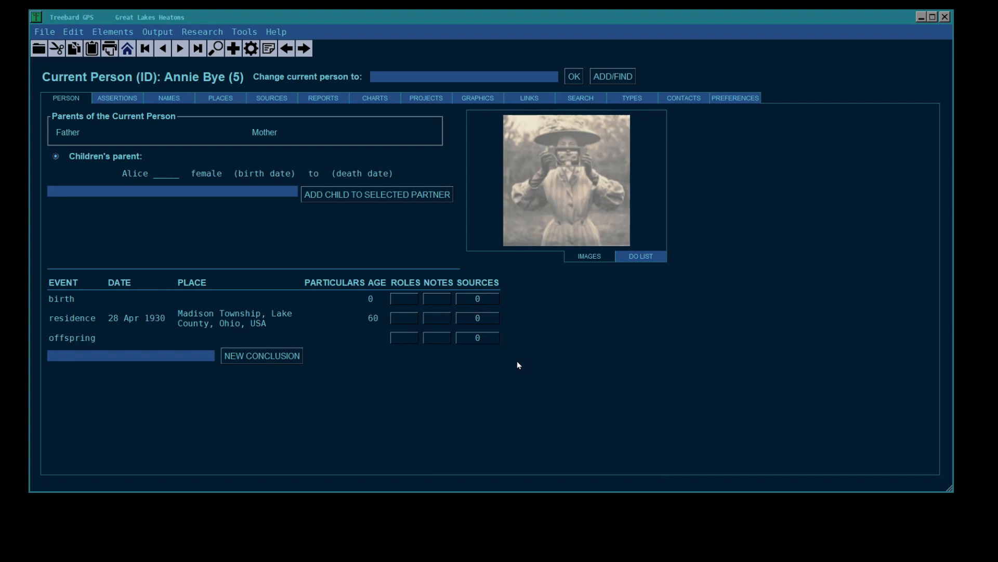
Start a NAMES assertion for the residence event, citing 1930 U.S. Census, Madison Township, Lake County, Ohio, E.D. 43-10, Sheet 11B, dwelling 273, family 284.
{"action": "left_click", "coordinate": [463, 316]}
{"action": "left_click", "coordinate": [292, 171]}
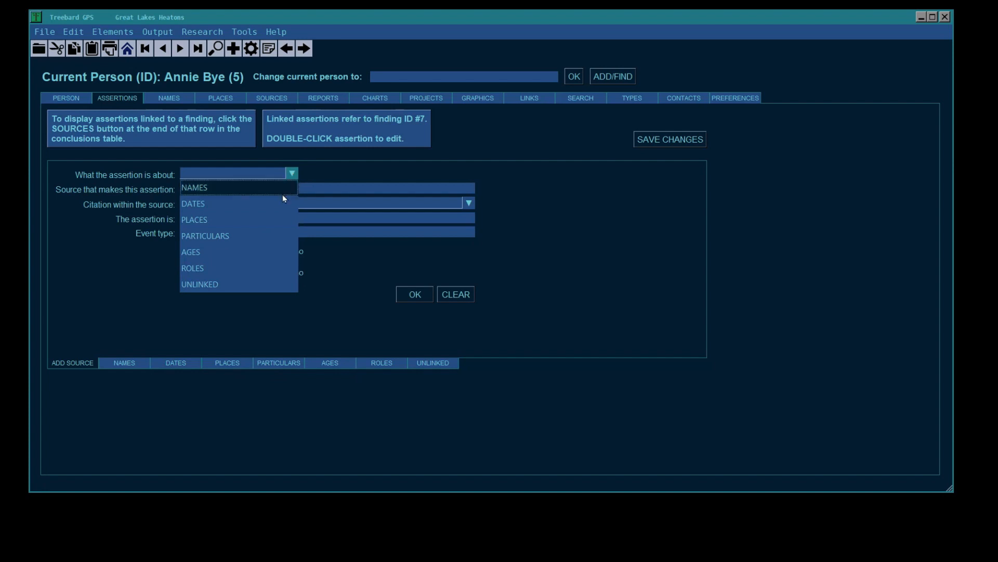
{"action": "left_click", "coordinate": [249, 193]}
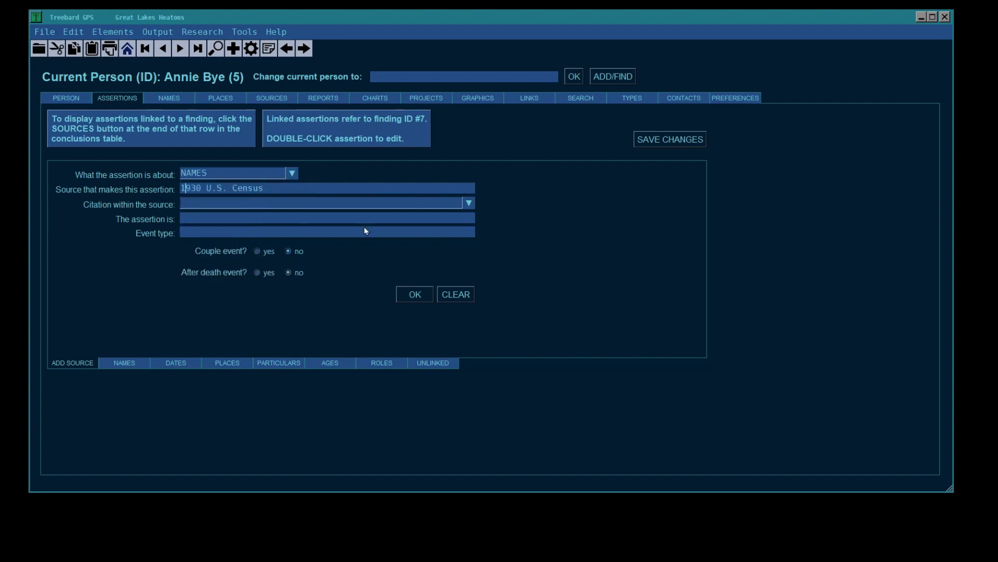
{"action": "key", "text": "Tab"}
{"action": "key", "text": "Tab"}
{"action": "type", "text": "Madison Township, Lake County, Ohio, E.D. 43-10, Sheet 11B, dwelling 273, family 284"}
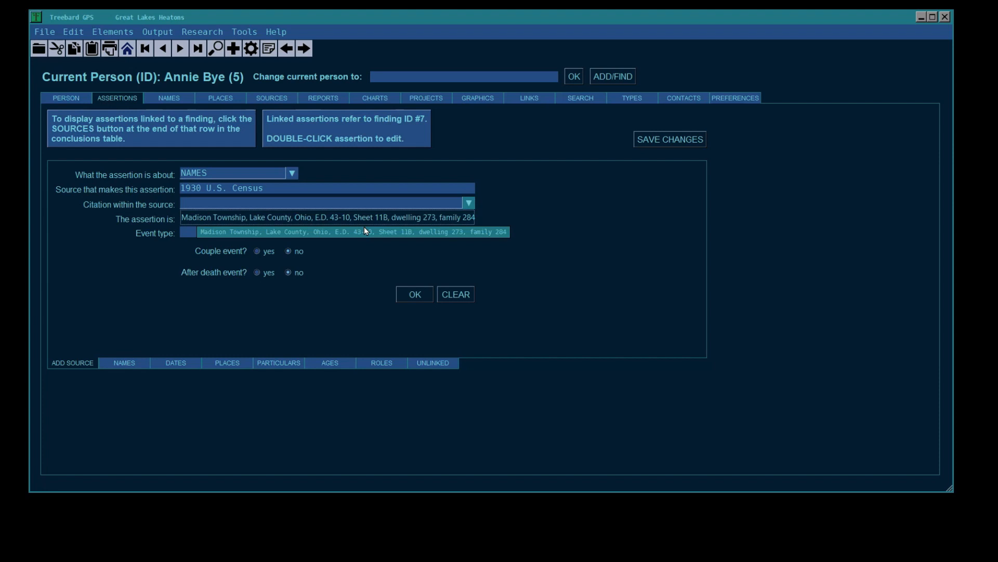
{"action": "left_click", "coordinate": [365, 231]}
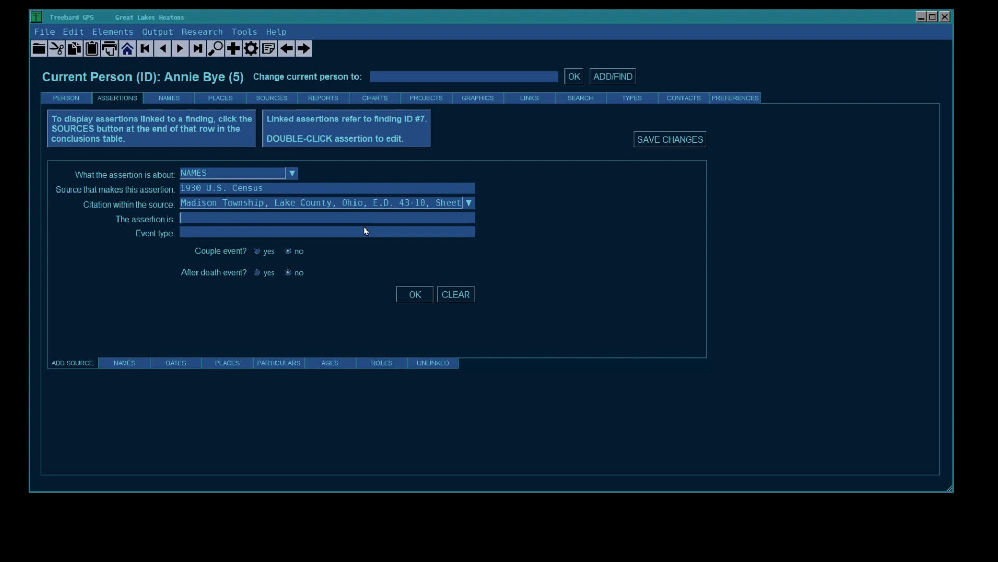
Enter the grandmother's quoted full name as the assertion with event type residence, add it and review the linked entry.
{"action": "type", "text": "\"Annie Bye\""}
{"action": "left_click", "coordinate": [415, 294]}
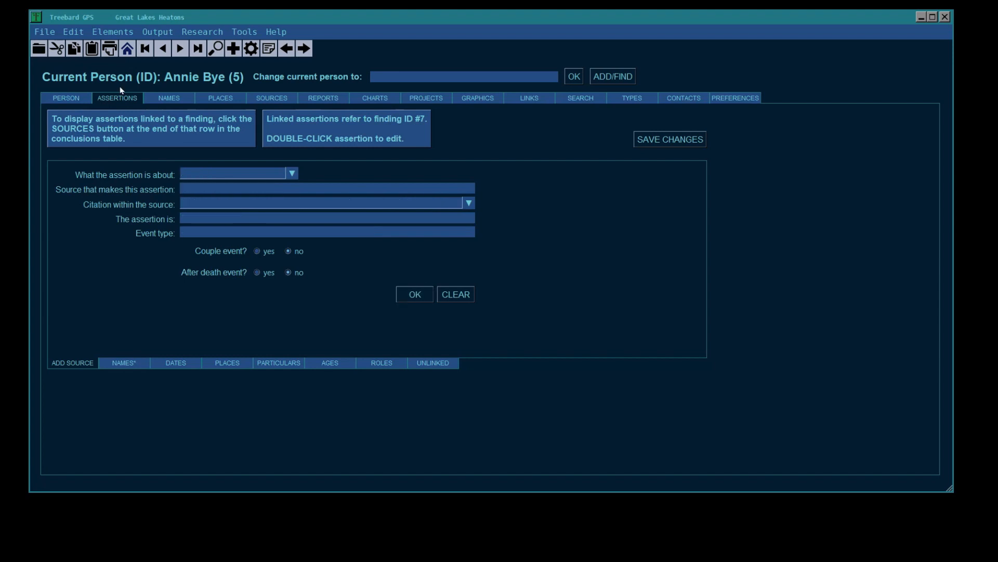
{"action": "left_click", "coordinate": [72, 99]}
{"action": "left_click", "coordinate": [480, 321]}
{"action": "left_click", "coordinate": [124, 363]}
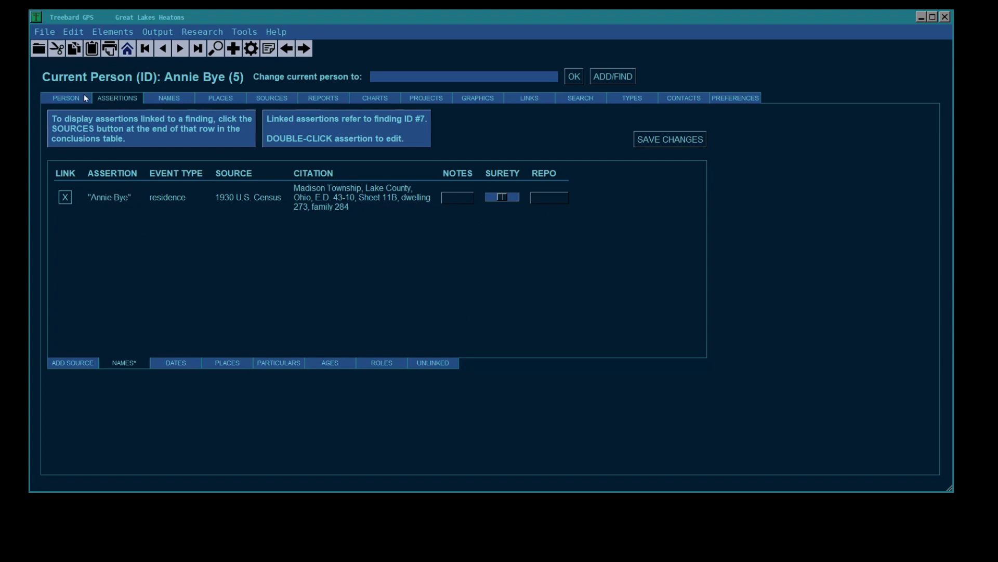
{"action": "left_click", "coordinate": [68, 96]}
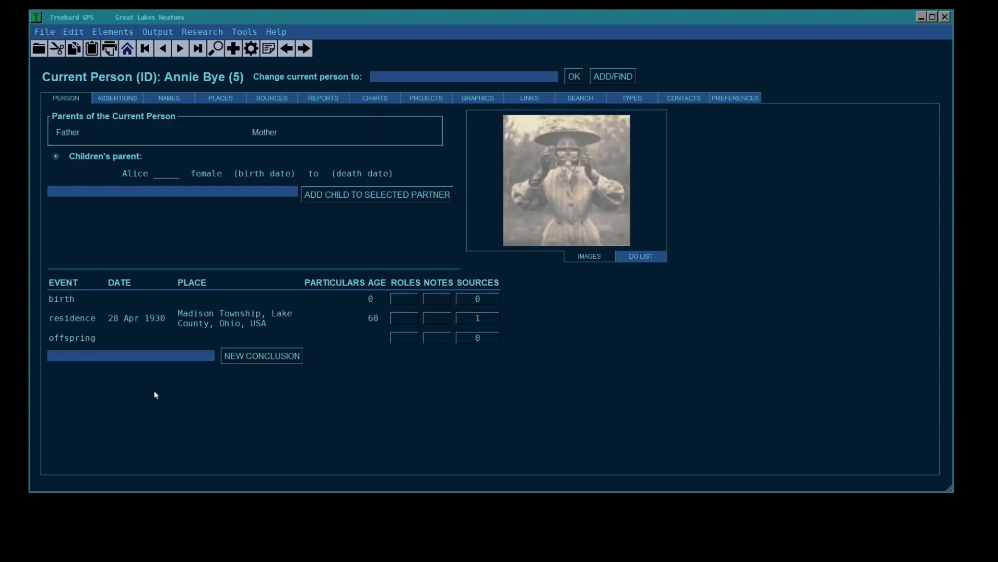
{"action": "left_click", "coordinate": [119, 98]}
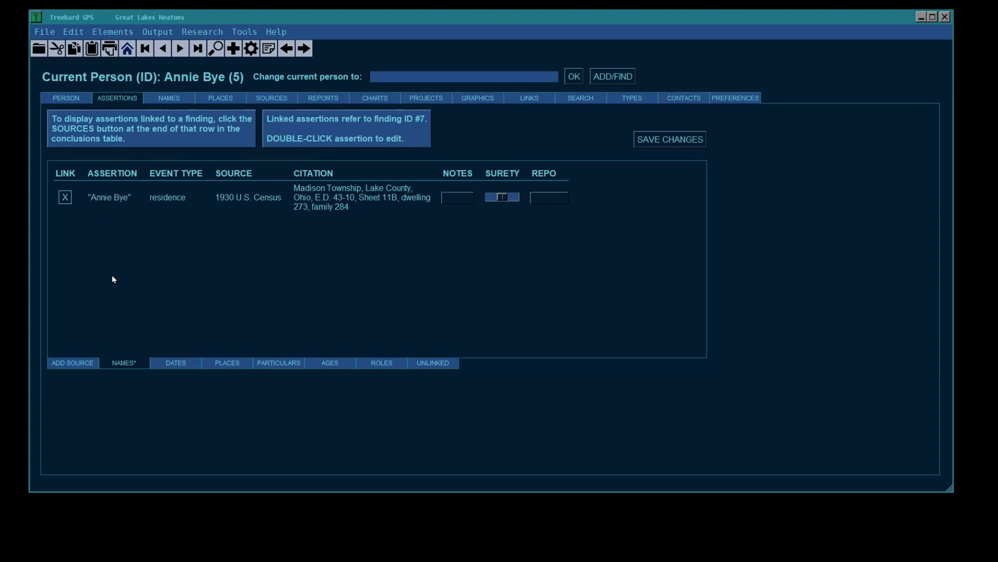
{"action": "left_click", "coordinate": [67, 97]}
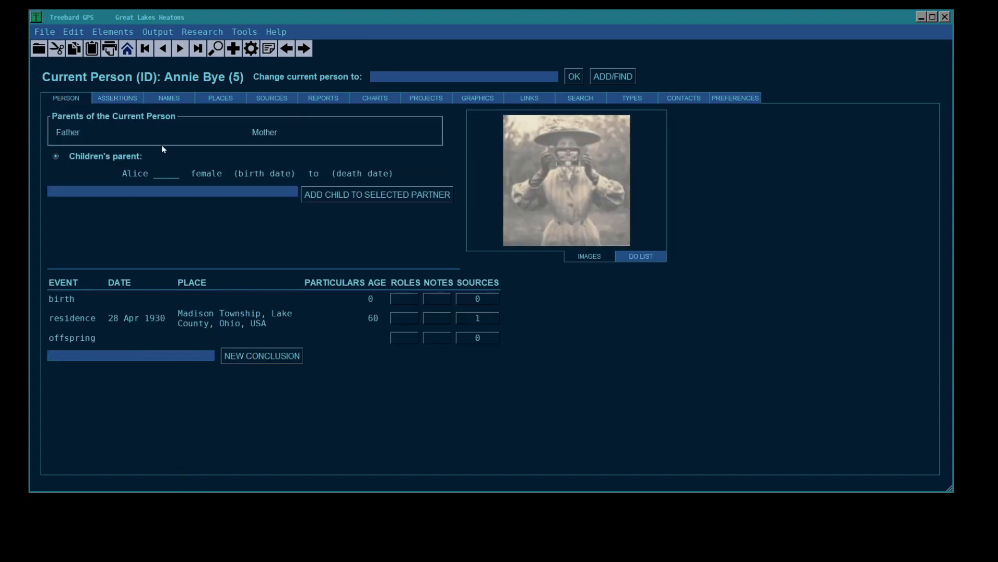
Start a DATES assertion for the residence event, citing 1930 U.S. Census and the Madison Township, Lake County, Ohio, E.D. 43-10 citation.
{"action": "left_click", "coordinate": [153, 319]}
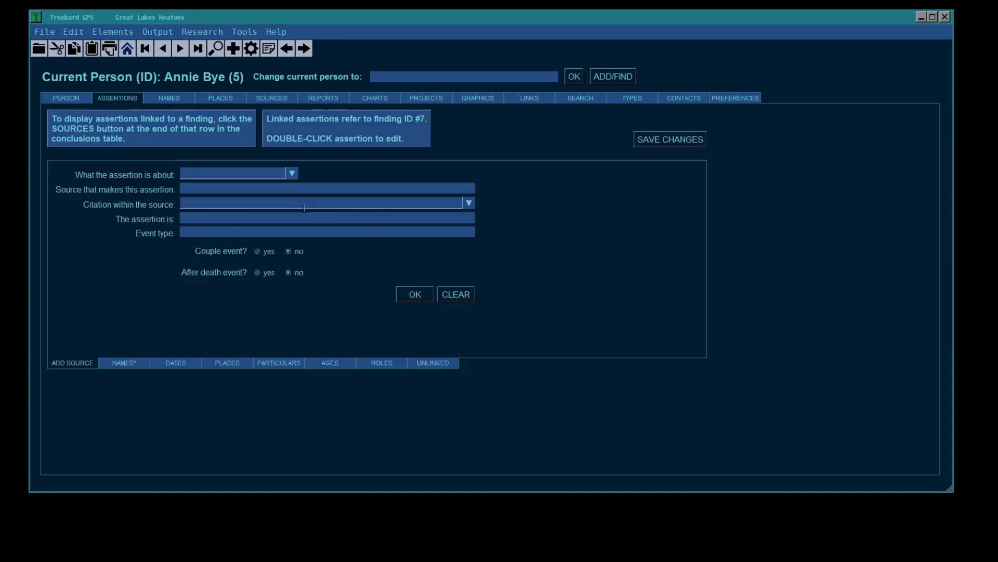
{"action": "left_click", "coordinate": [291, 173]}
{"action": "left_click", "coordinate": [267, 203]}
{"action": "type", "text": "1930 U.S. Census"}
{"action": "key", "text": "Tab"}
{"action": "key", "text": "Down"}
{"action": "key", "text": "Return"}
{"action": "key", "text": "Tab"}
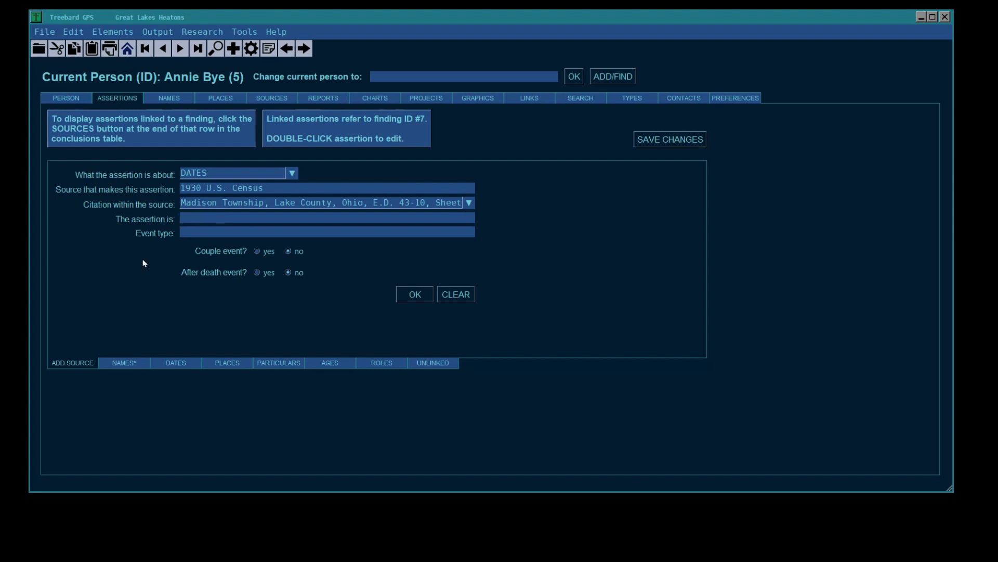
Word the date assertion as date of census visitation, followed by an empty pair of quotation marks.
{"action": "type", "text": "date on cen"}
{"action": "key", "text": "BackSpace"}
{"action": "key", "text": "BackSpace"}
{"action": "key", "text": "BackSpace"}
{"action": "key", "text": "BackSpace"}
{"action": "key", "text": "BackSpace"}
{"action": "key", "text": "BackSpace"}
{"action": "key", "text": "BackSpace"}
{"action": "key", "text": "BackSpace"}
{"action": "type", "text": "e of census visitation \"\""}
Switch to the 1930 census page image in Windows Photo Viewer and look up the enumeration date in its header.
{"action": "key", "text": "alt+Tab"}
{"action": "left_click_drag", "start_coordinate": [810, 171], "coordinate": [775, 551]}
{"action": "scroll", "coordinate": [699, 208], "scroll_direction": "down", "scroll_amount": 4}
{"action": "left_click_drag", "start_coordinate": [700, 227], "coordinate": [702, 266]}
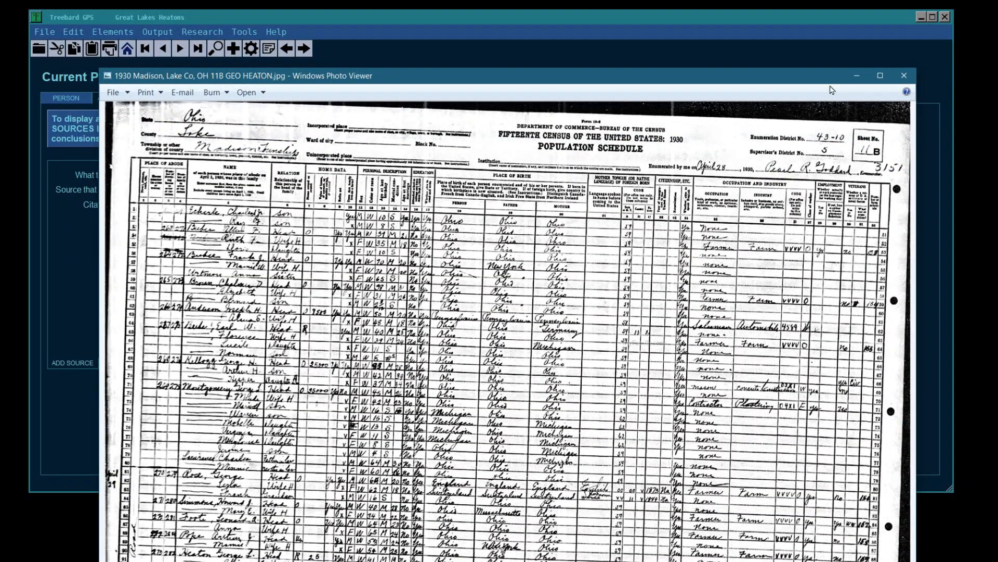
Switch back to Treebard GPS, fill in "April 28" as the quoted date and add the date assertion to the residence event.
{"action": "key", "text": "alt+Tab"}
{"action": "type", "text": "April\""}
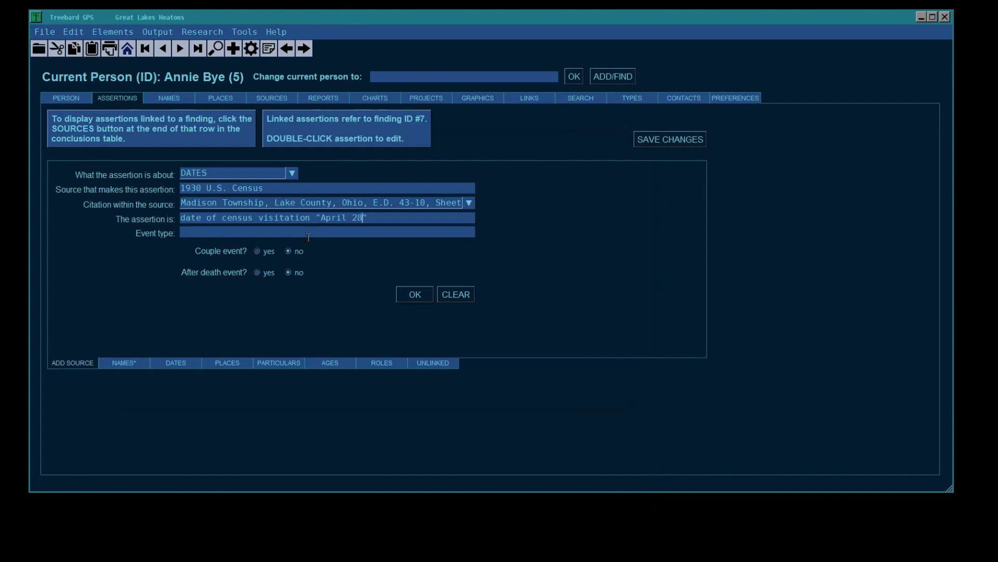
{"action": "key", "text": "Return"}
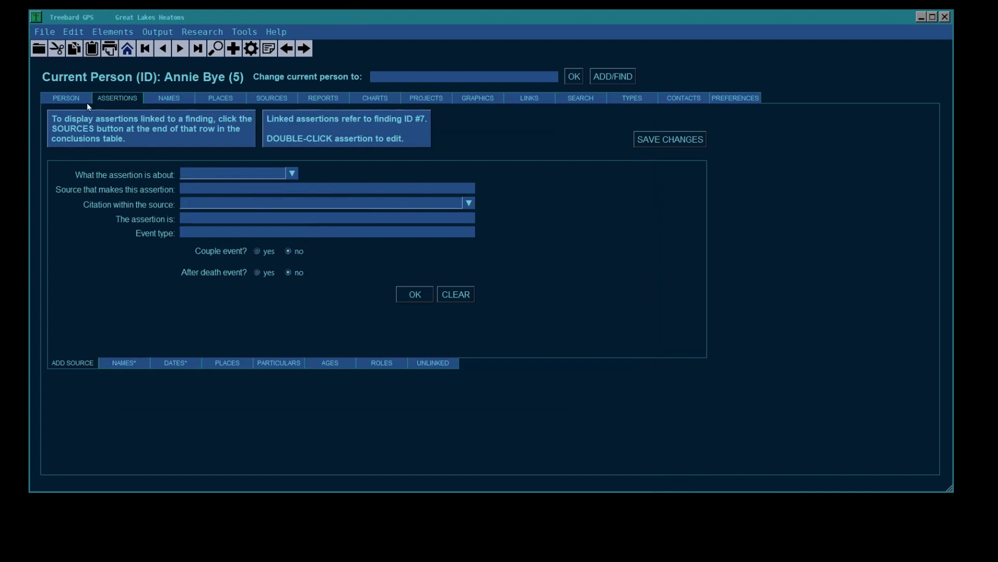
{"action": "left_click", "coordinate": [73, 99]}
{"action": "left_click", "coordinate": [477, 319]}
{"action": "left_click", "coordinate": [71, 99]}
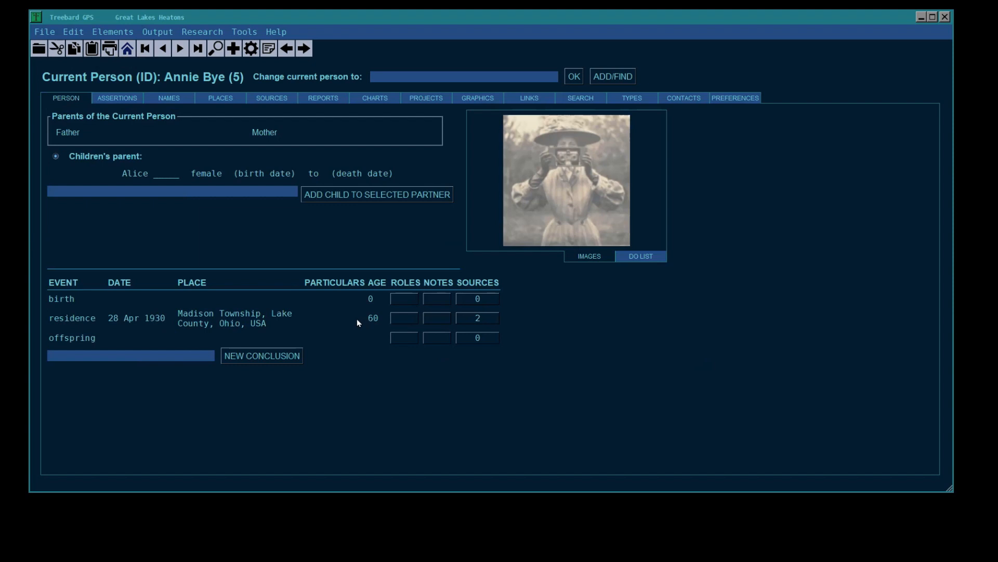
Add a PLACES assertion for the residence event, citing the Madison Township page of 1930 U.S. Census: "Madison Township, Lake County, Ohio".
{"action": "left_click", "coordinate": [117, 98]}
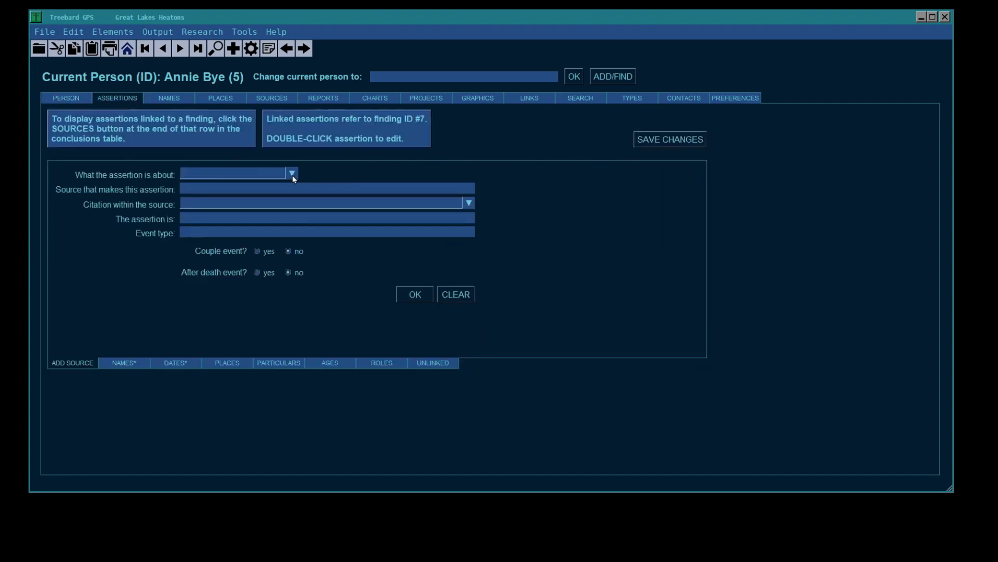
{"action": "left_click", "coordinate": [291, 173]}
{"action": "left_click", "coordinate": [250, 221]}
{"action": "key", "text": "Tab"}
{"action": "key", "text": "Down"}
{"action": "key", "text": "Return"}
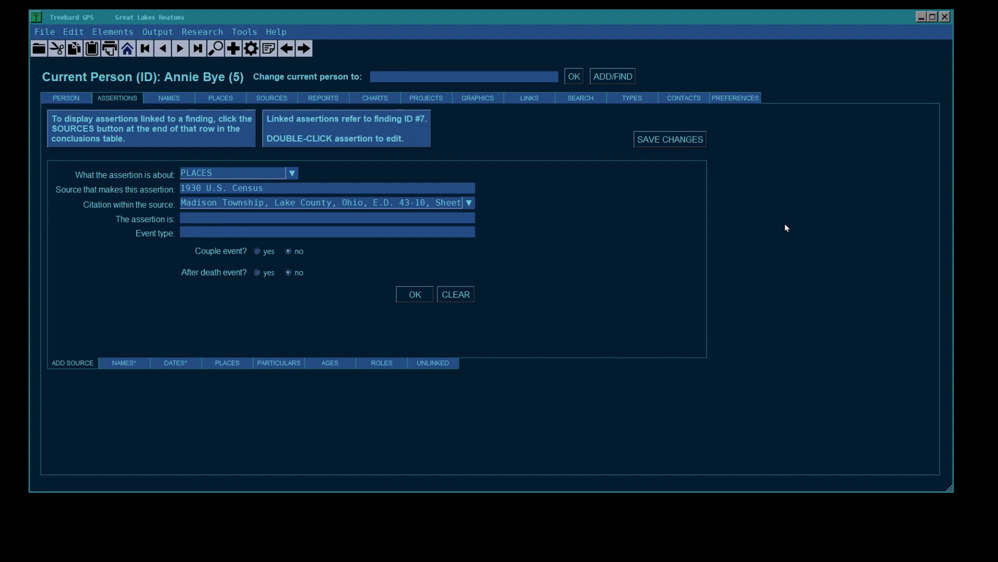
{"action": "type", "text": "\"Madison Township, Lake County, Ohio"}
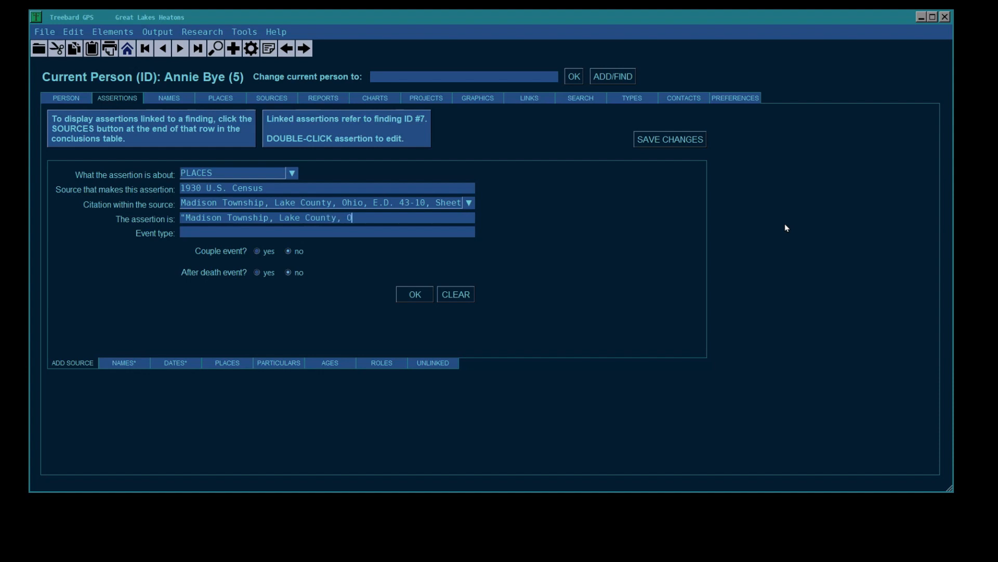
{"action": "type", "text": "\""}
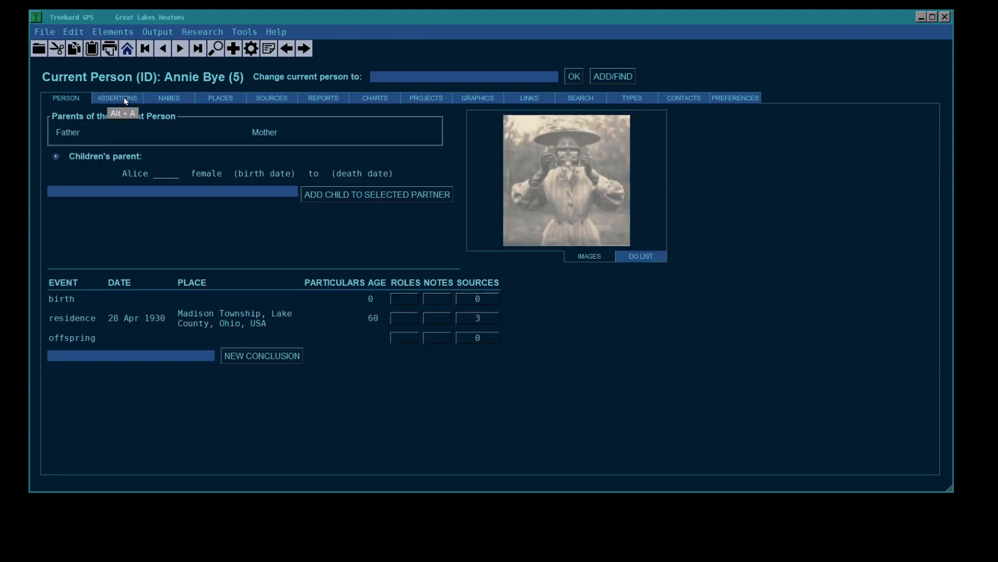
Check the grandmother's birth event for linked date and name assertions.
{"action": "left_click", "coordinate": [139, 98]}
{"action": "left_click", "coordinate": [66, 98]}
{"action": "left_click", "coordinate": [480, 298]}
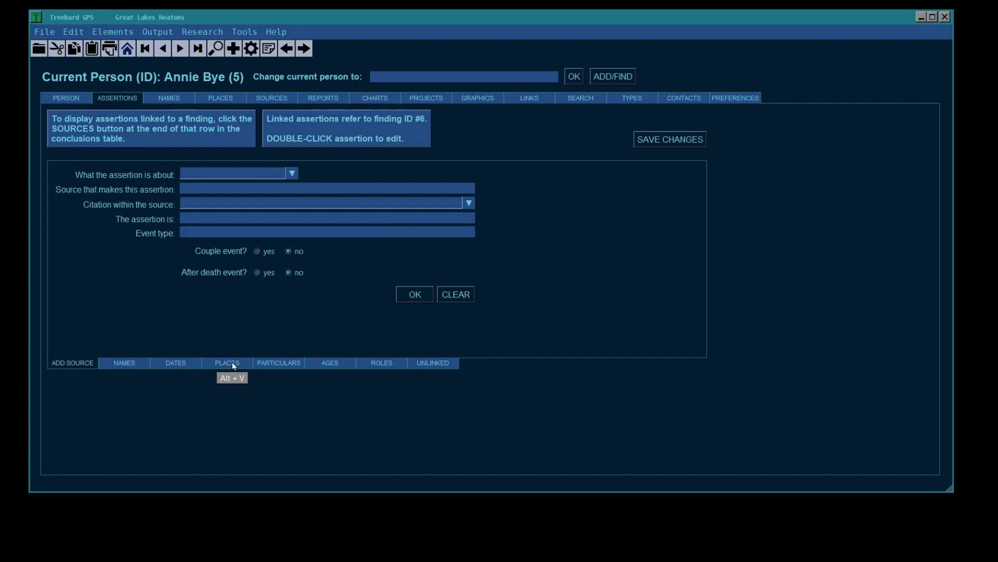
{"action": "left_click", "coordinate": [185, 364]}
{"action": "left_click", "coordinate": [131, 362]}
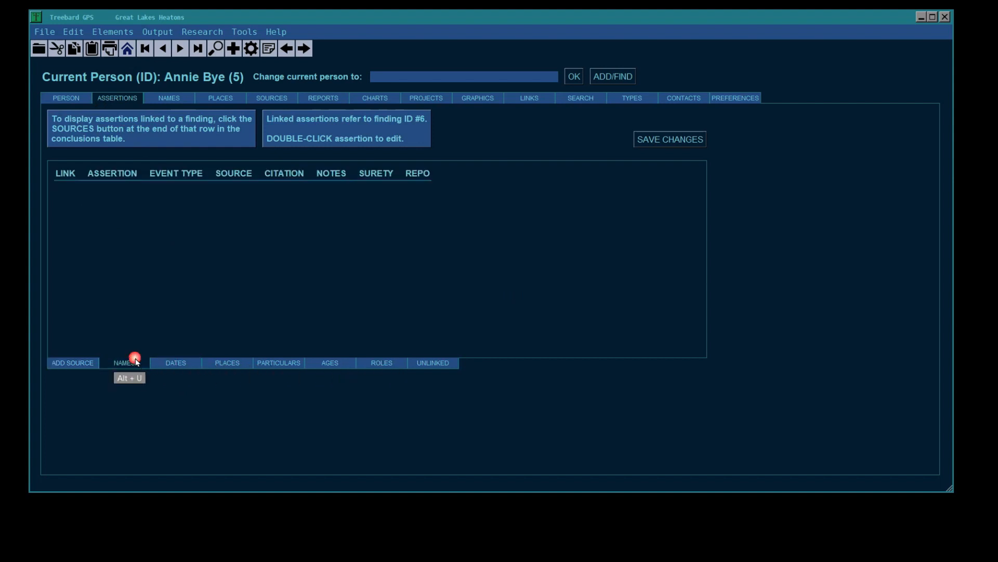
{"action": "left_click", "coordinate": [66, 99]}
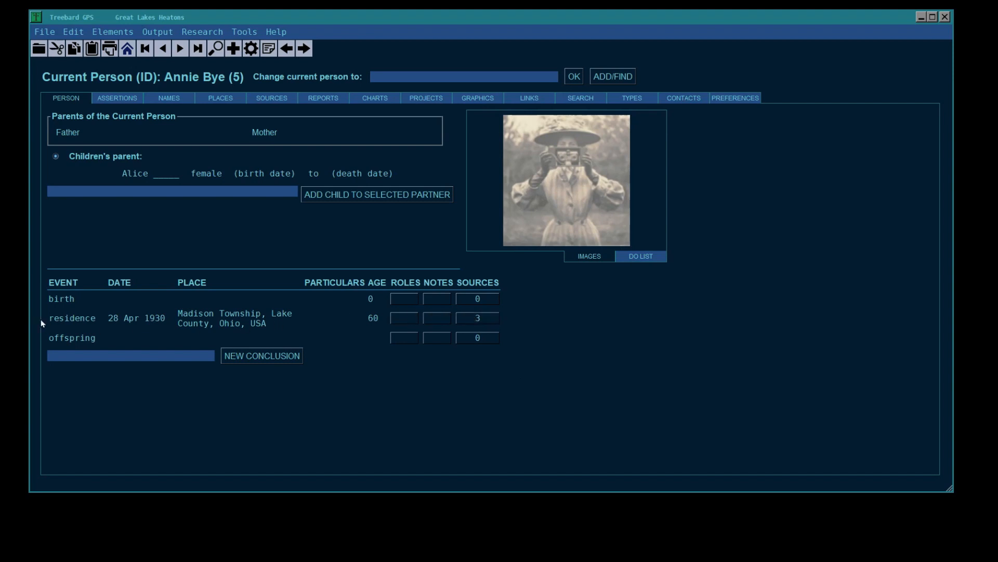
Start an AGES assertion for the residence event, citing 1930 U.S. Census and the Madison Township, Lake County, Ohio, E.D. 43-10 citation.
{"action": "left_click", "coordinate": [477, 319]}
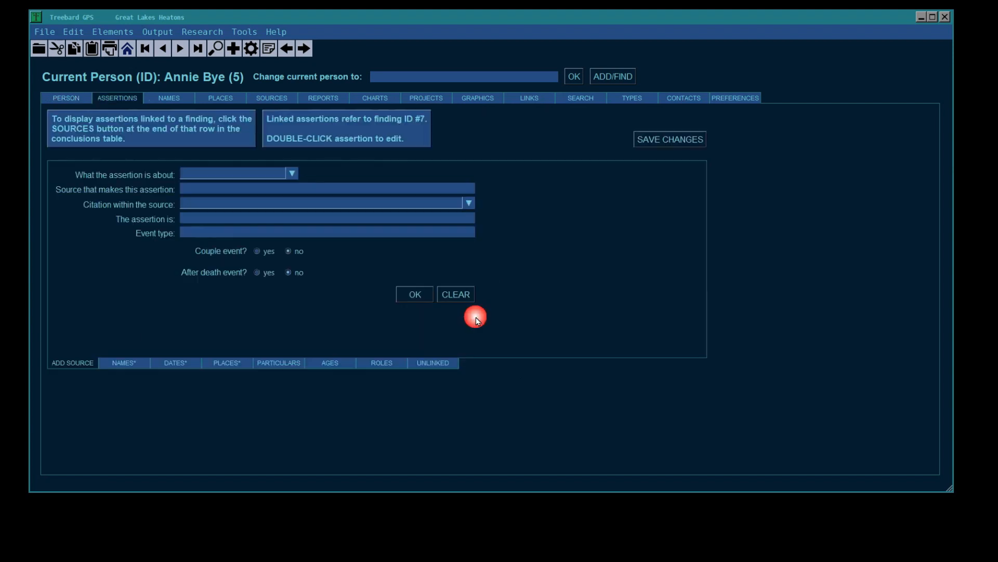
{"action": "left_click", "coordinate": [292, 173]}
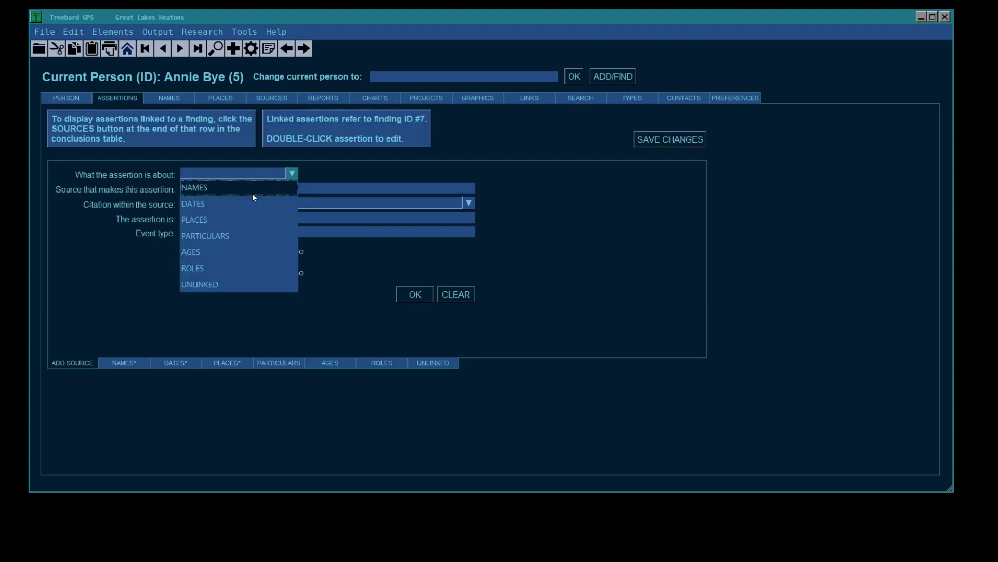
{"action": "left_click", "coordinate": [225, 253]}
{"action": "key", "text": "Tab"}
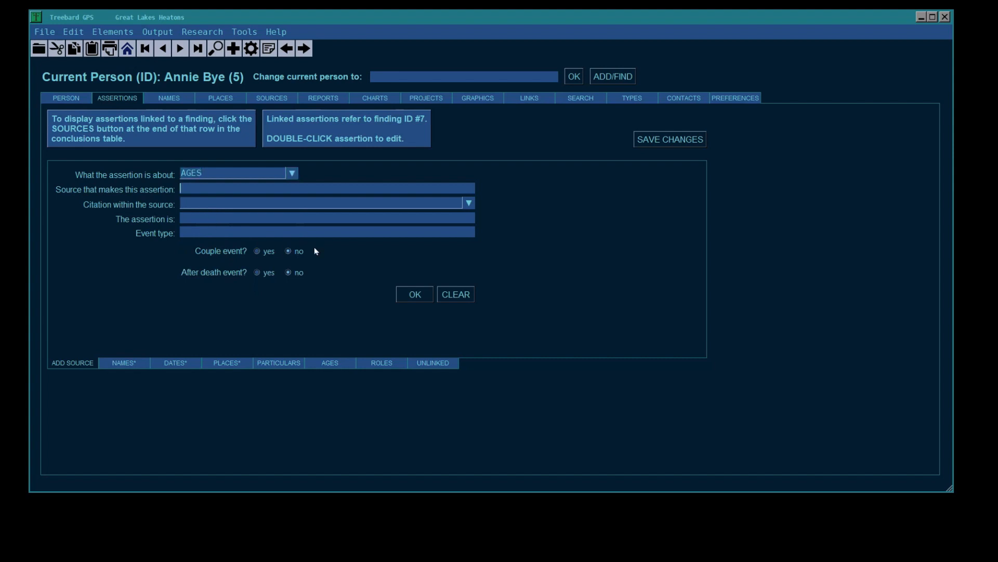
{"action": "type", "text": "1930 U.S. Census"}
{"action": "key", "text": "Tab"}
{"action": "key", "text": "Down"}
{"action": "key", "text": "Tab"}
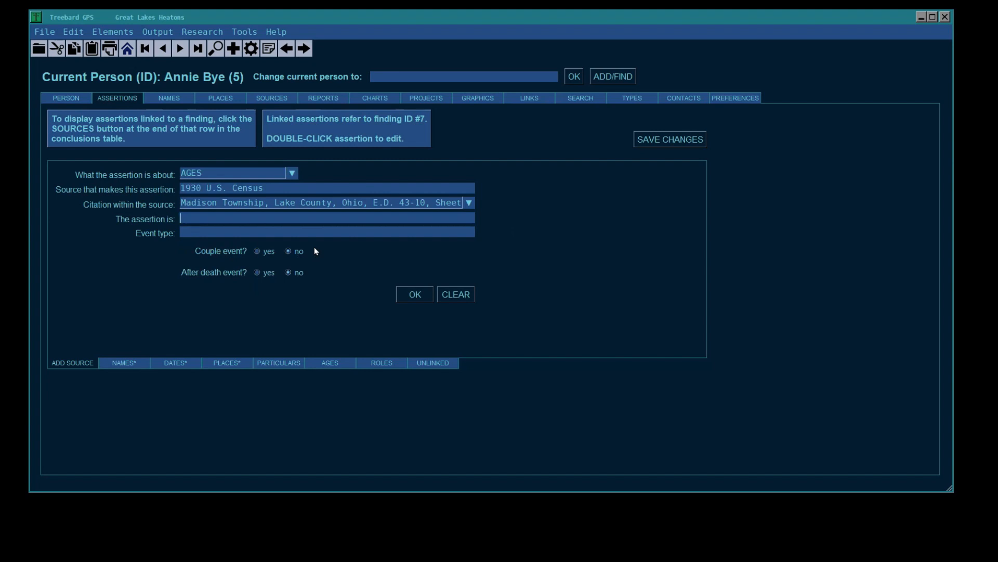
Enter 60 as the age assertion with event type residence, add it and review the linked entry.
{"action": "type", "text": "60residence"}
{"action": "key", "text": "Tab"}
{"action": "key", "text": "Tab"}
{"action": "key", "text": "Tab"}
{"action": "key", "text": "Tab"}
{"action": "key", "text": "Tab"}
{"action": "key", "text": "space"}
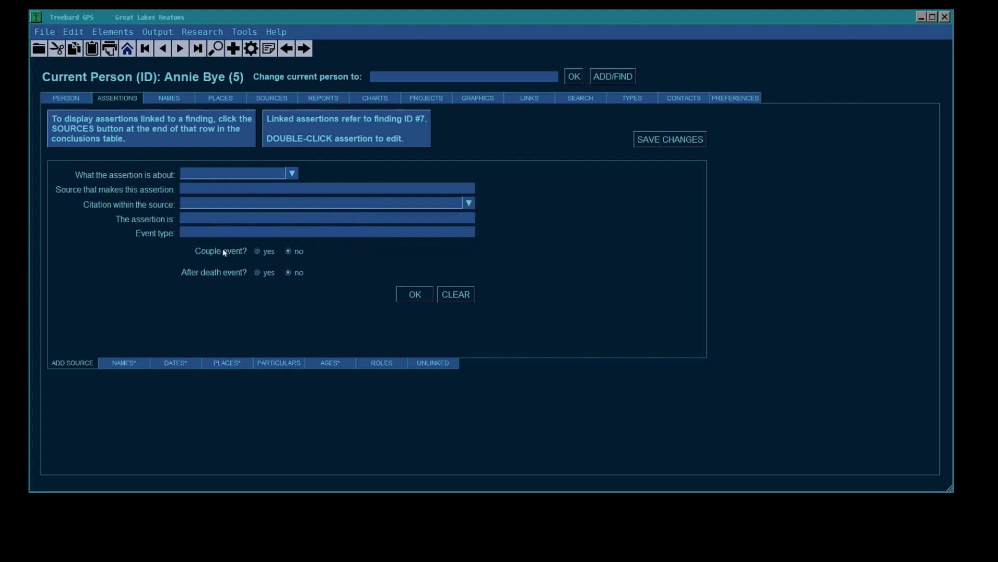
{"action": "left_click", "coordinate": [59, 100]}
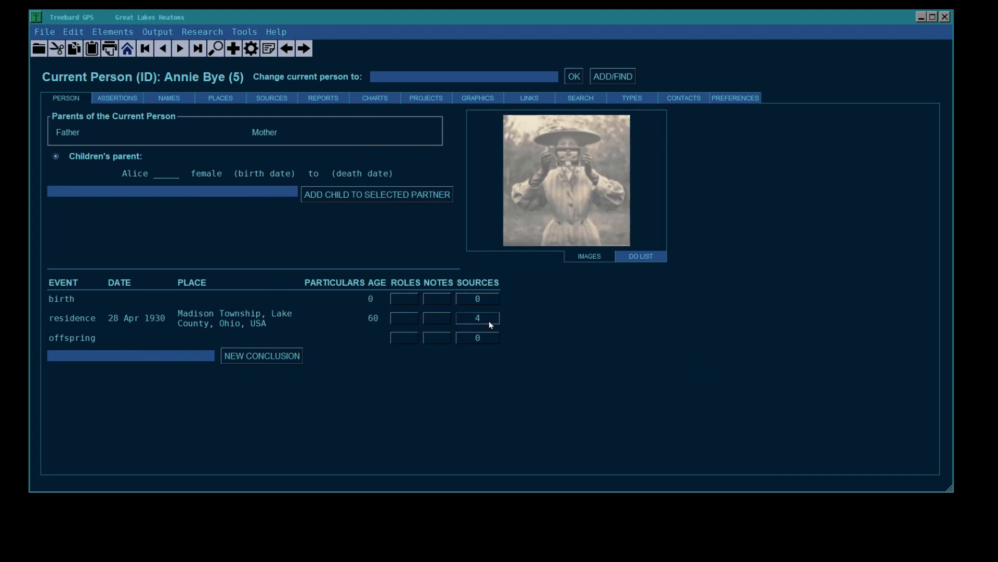
{"action": "left_click", "coordinate": [116, 98]}
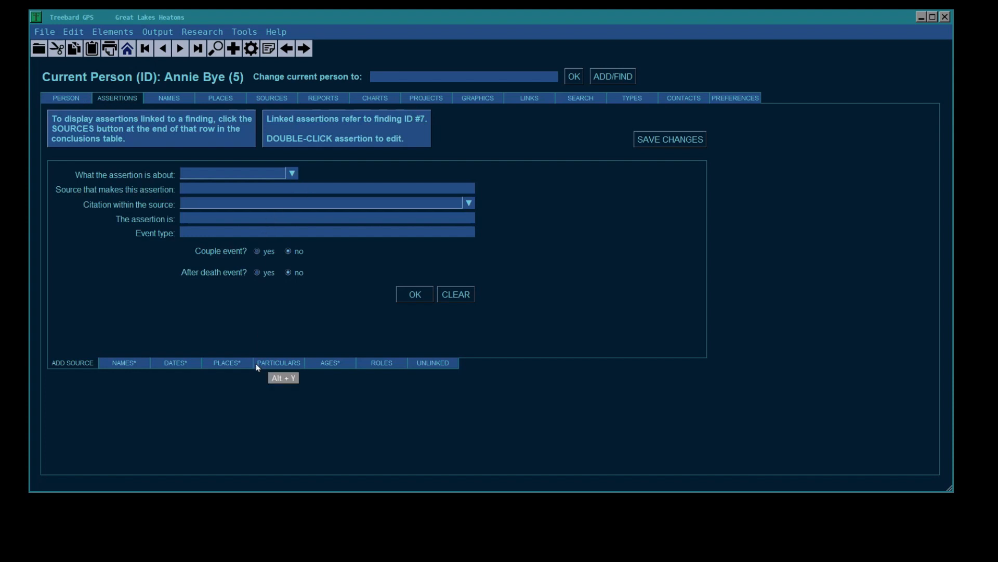
{"action": "left_click", "coordinate": [330, 363]}
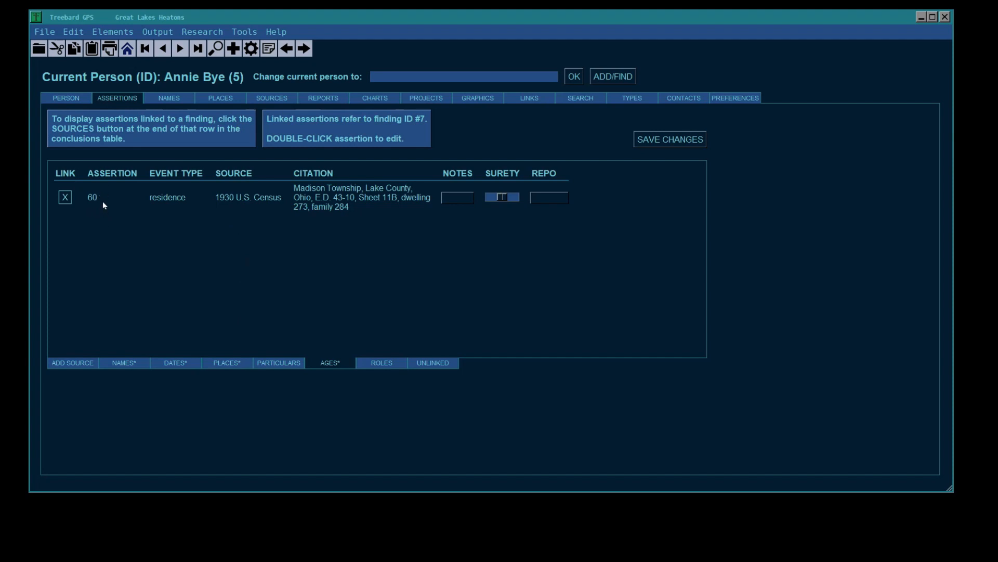
{"action": "left_click", "coordinate": [64, 98]}
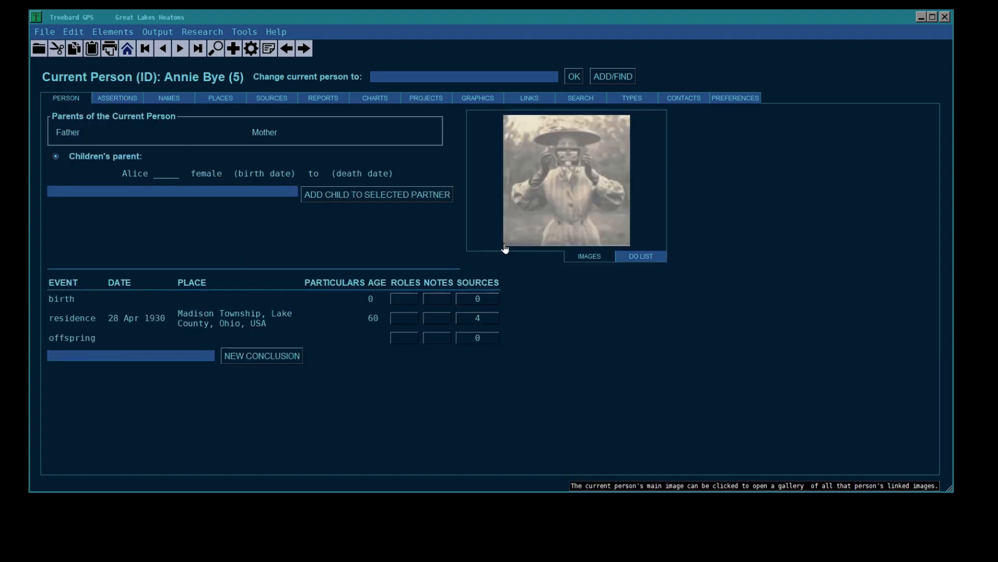